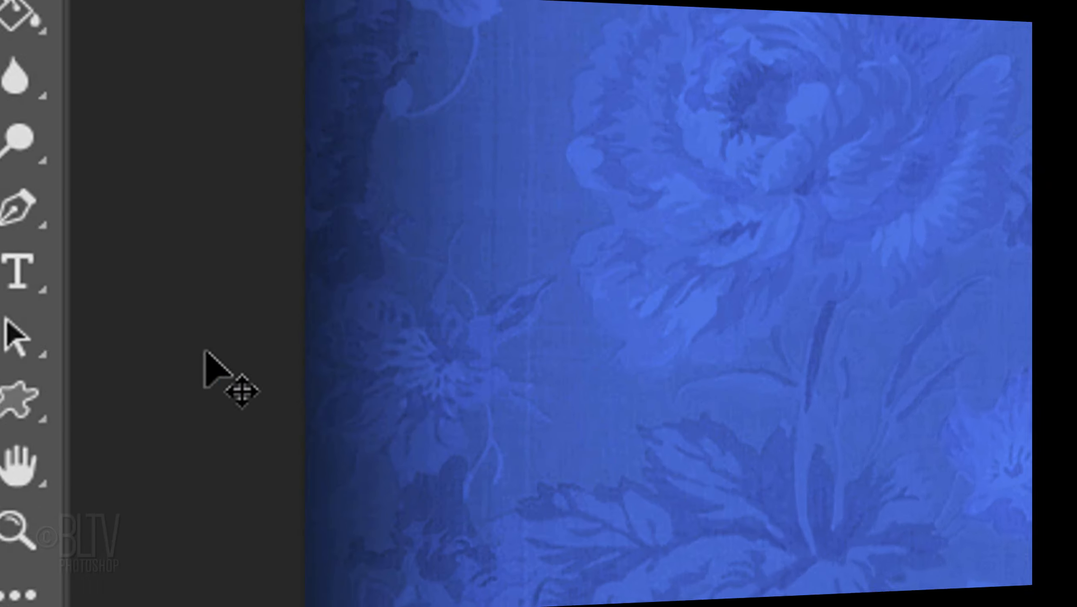
Step: Add horizontal text in Cooper Black on the fabric image, with "Welcome,", the person's name and the date on three separate lines
click(11, 291)
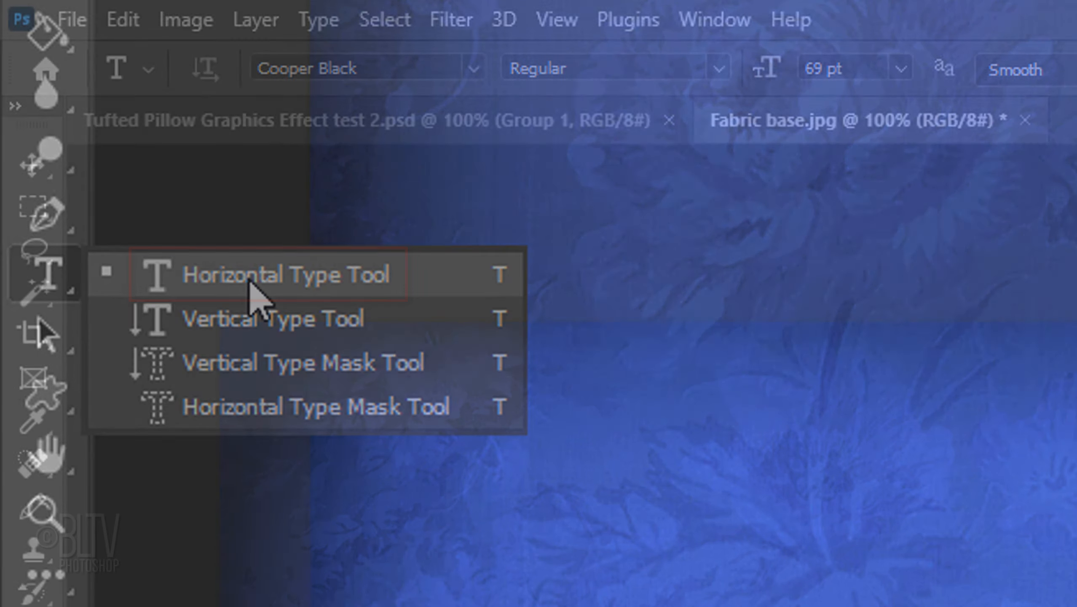
click(250, 283)
click(479, 138)
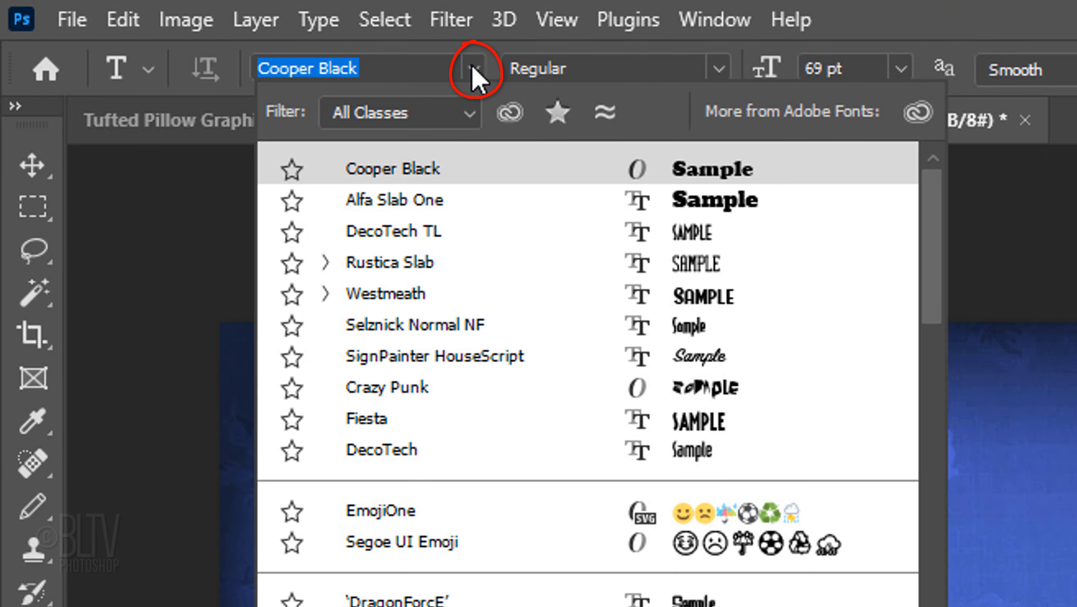
click(473, 68)
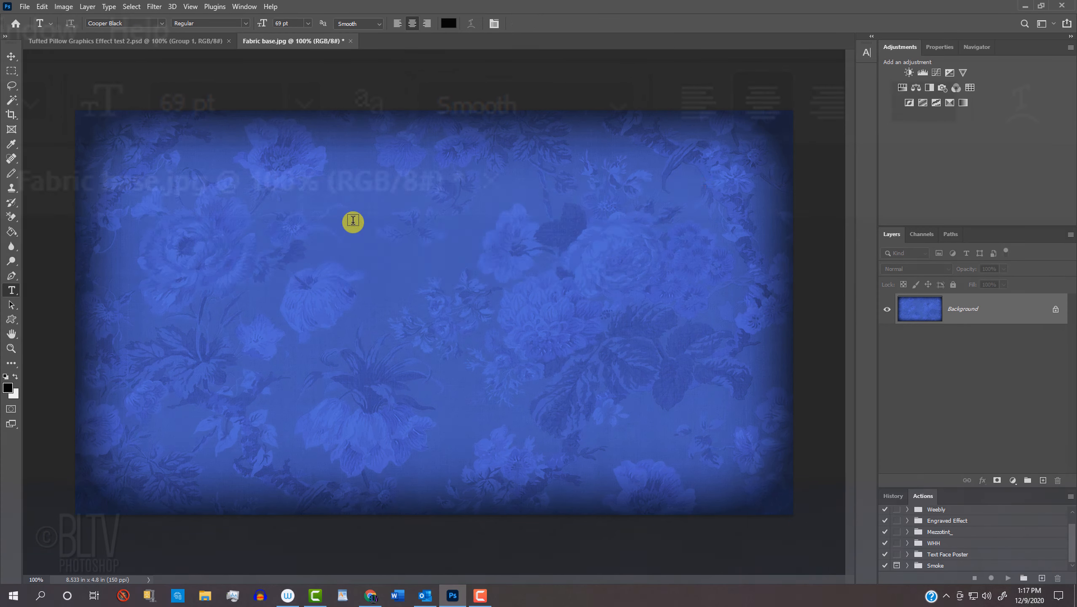
click(427, 267)
text(Welcome,)
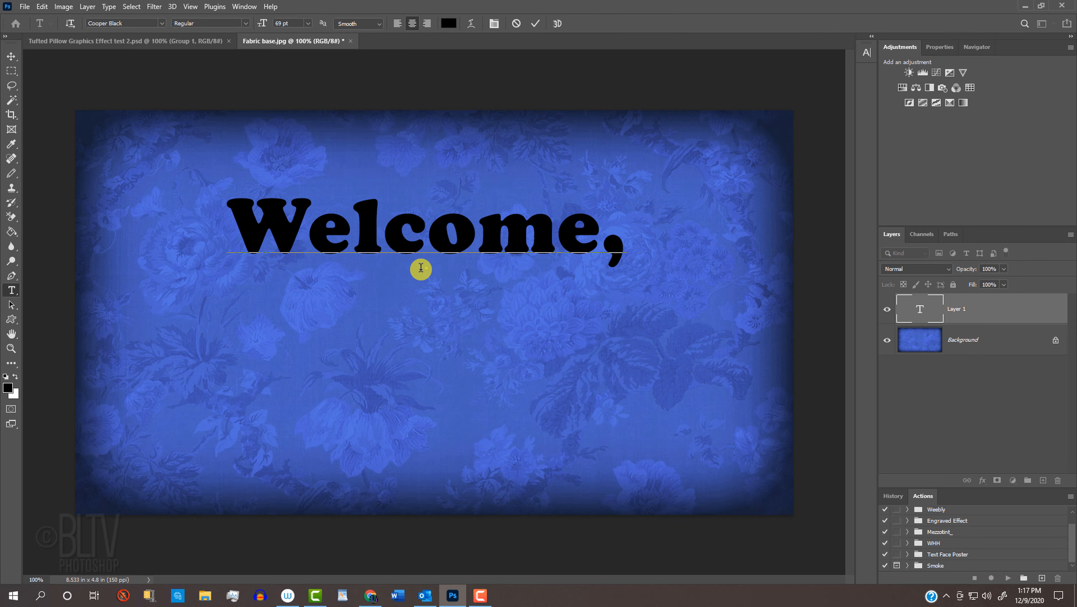
key(Return)
text(Wesley)
key(Return)
text(July 14, 2019)
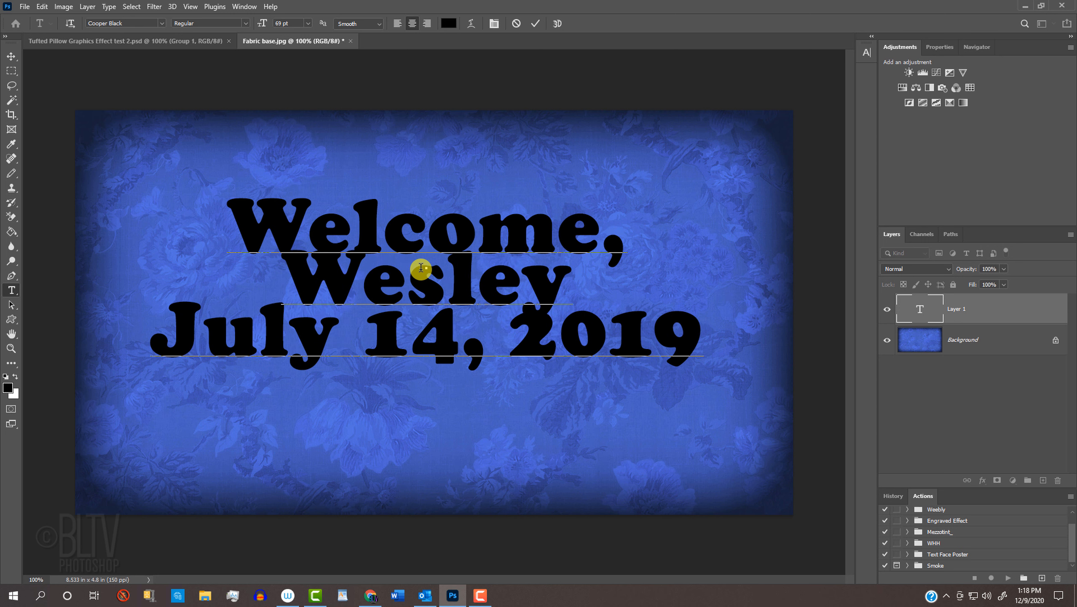
Step: Enlarge the font size of the first two text lines, the greeting and the name
click(587, 285)
drag(587, 284, 196, 175)
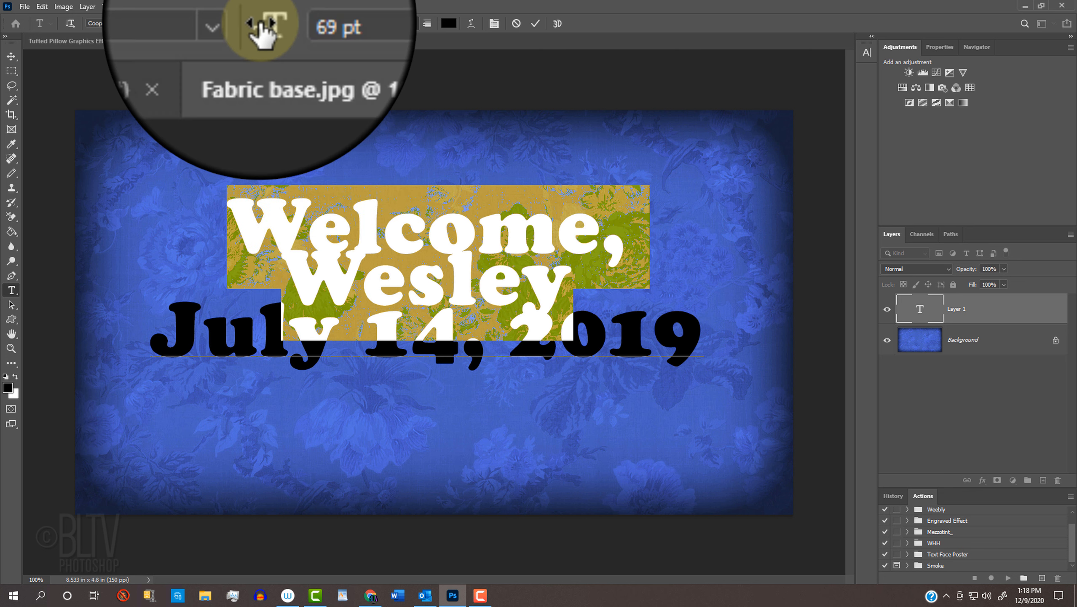
drag(261, 34, 272, 36)
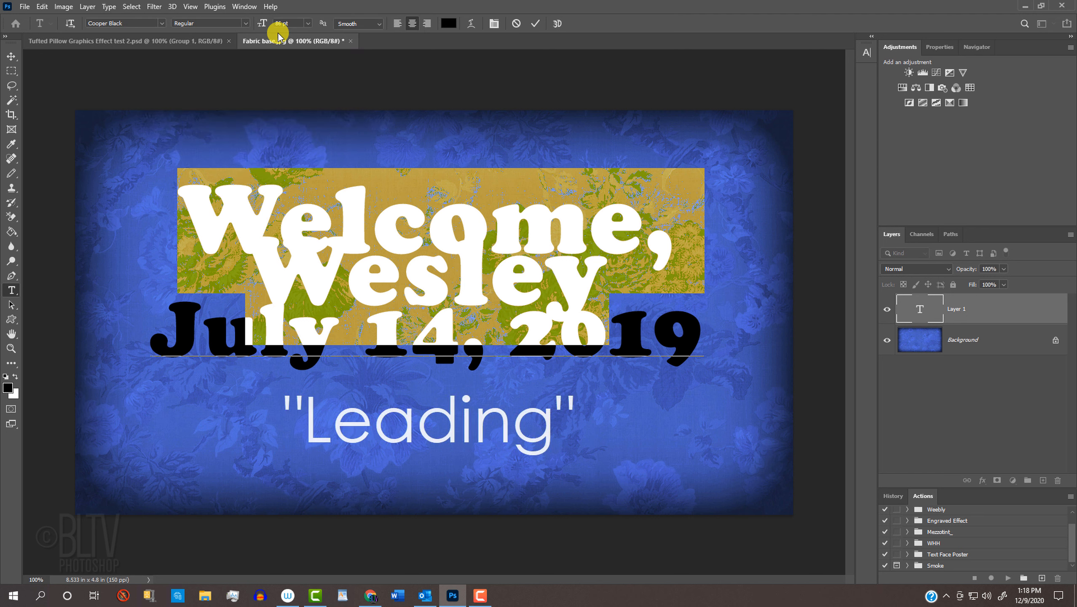
Step: Increase the leading of all three text lines to spread them apart vertically
drag(709, 354, 105, 130)
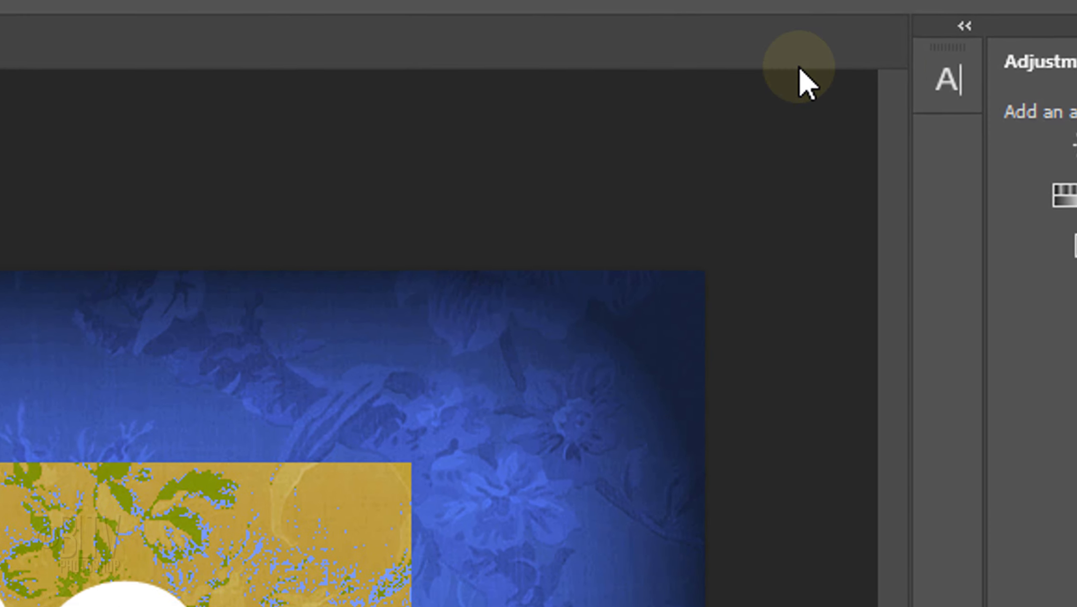
click(948, 79)
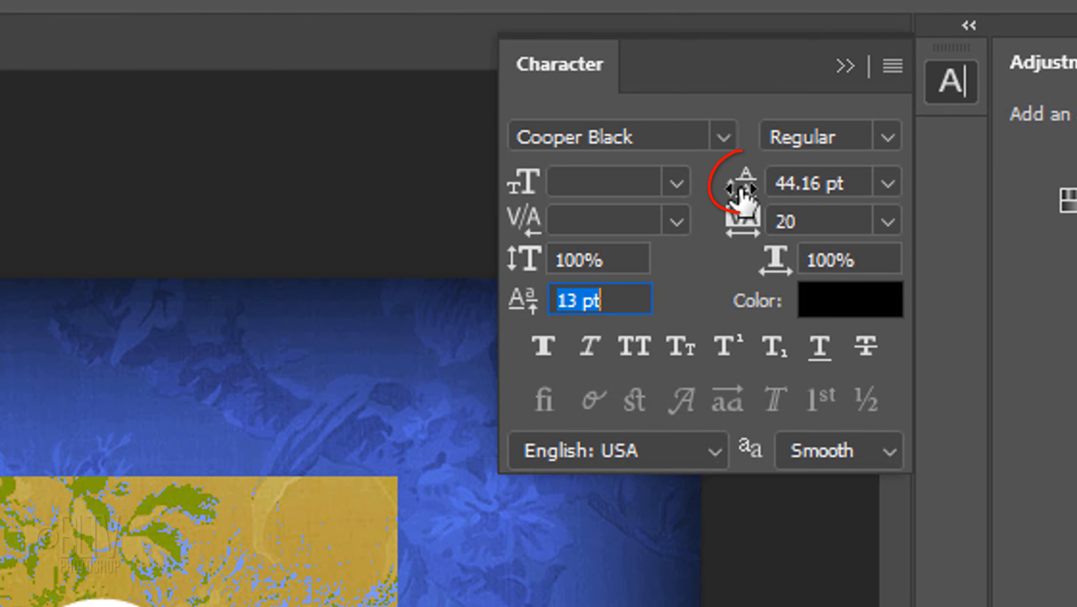
drag(740, 191, 786, 193)
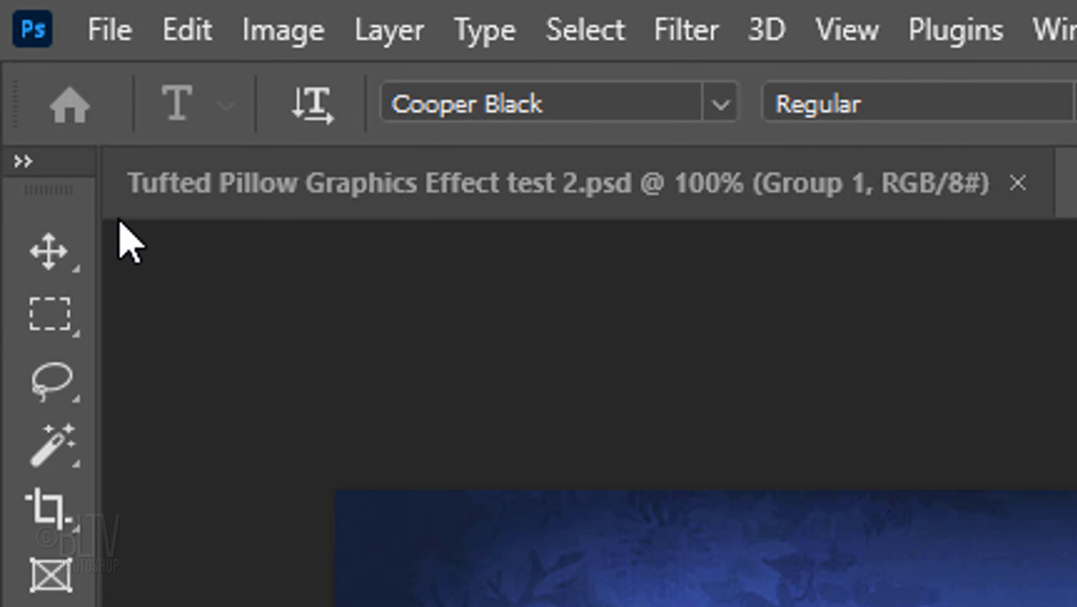
Step: Commit the text and scale it proportionally from its center to 100.36% with Free Transform
click(14, 56)
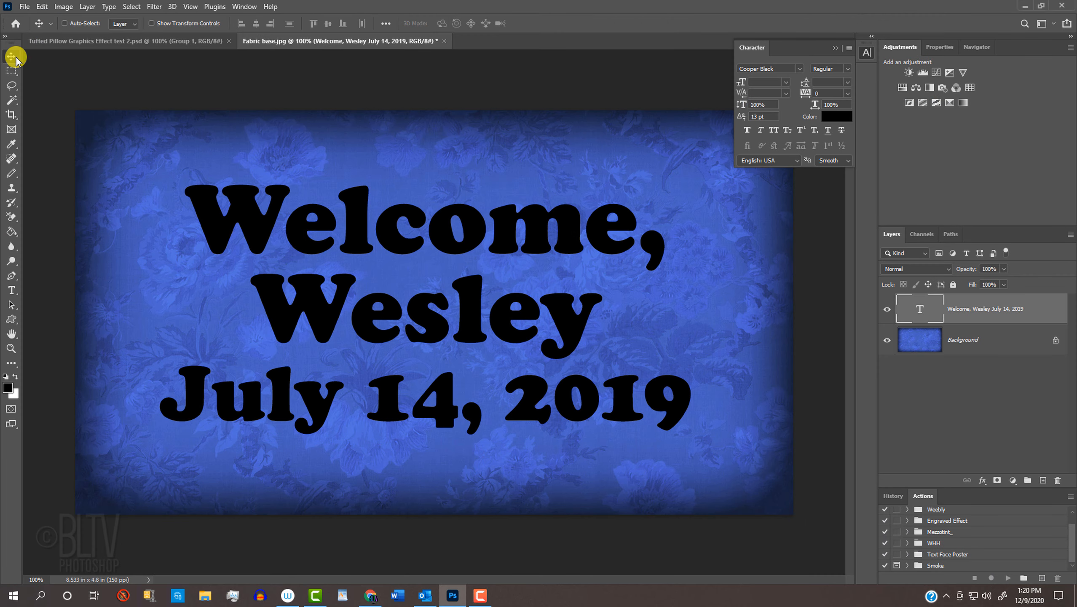
key(ctrl+t)
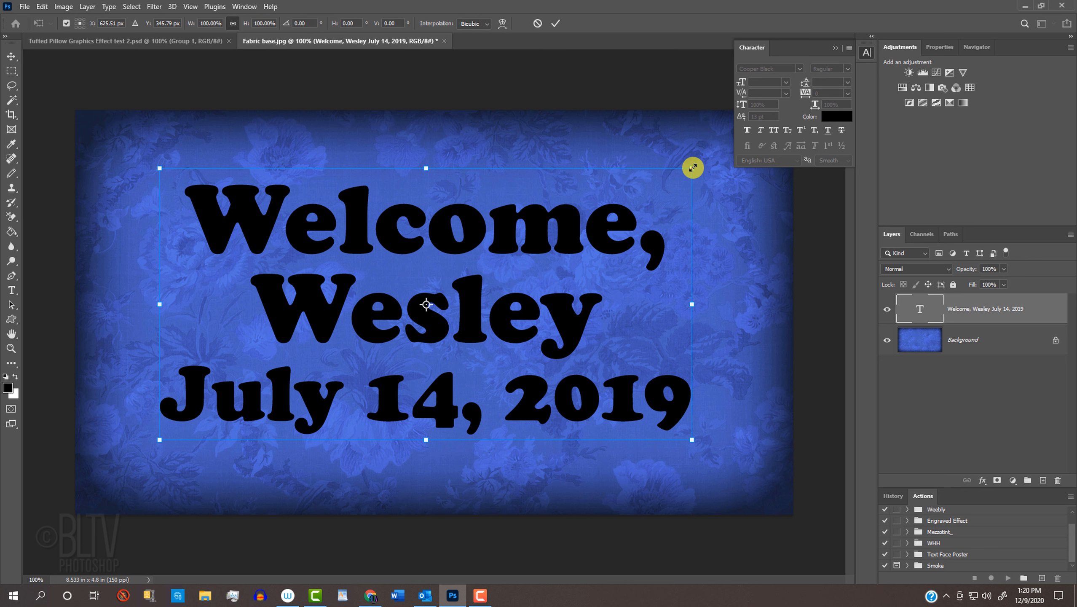
key(alt+shift)
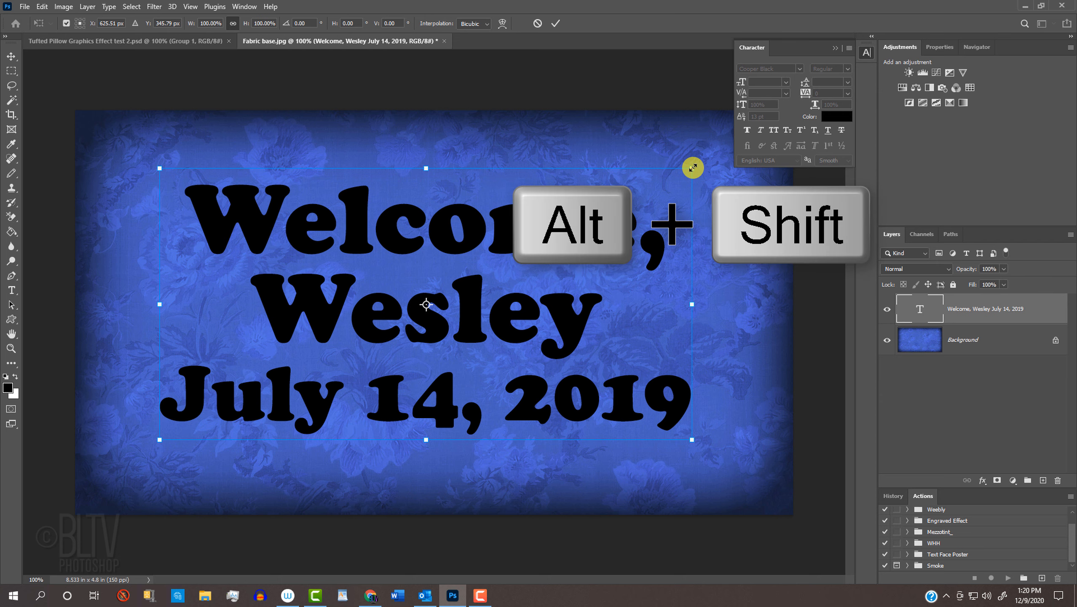
mouse_move(693, 168)
mouse_down()
mouse_move(611, 212)
mouse_move(711, 143)
mouse_move(752, 98)
mouse_move(692, 167)
mouse_up()
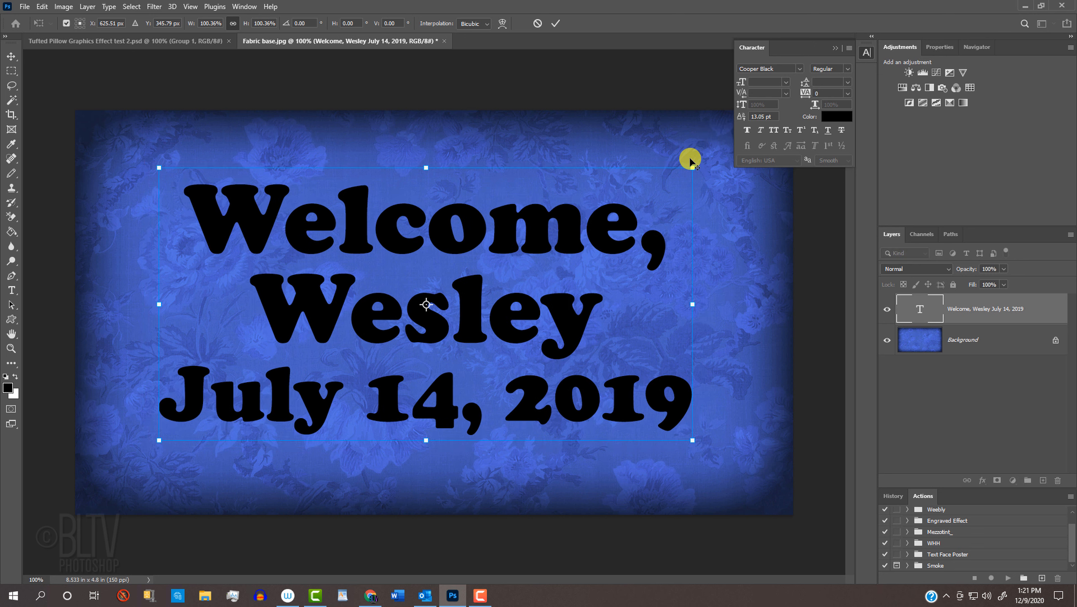
key(alt)
key(Return)
Step: Center the text layer vertically and horizontally on the canvas, clear the selection and close the character settings
key(ctrl+a)
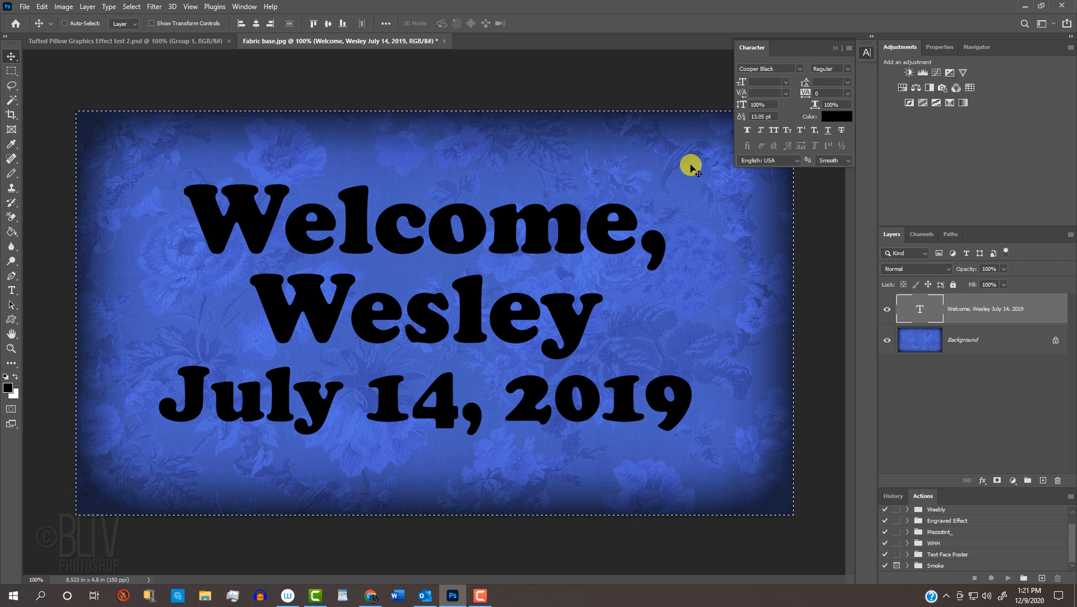
click(327, 24)
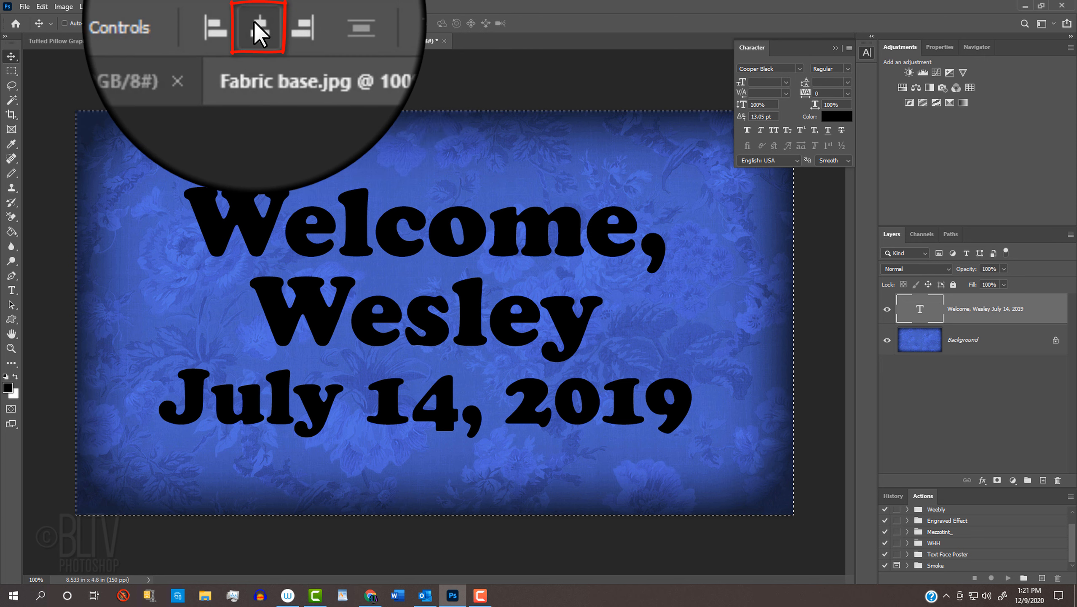
click(256, 24)
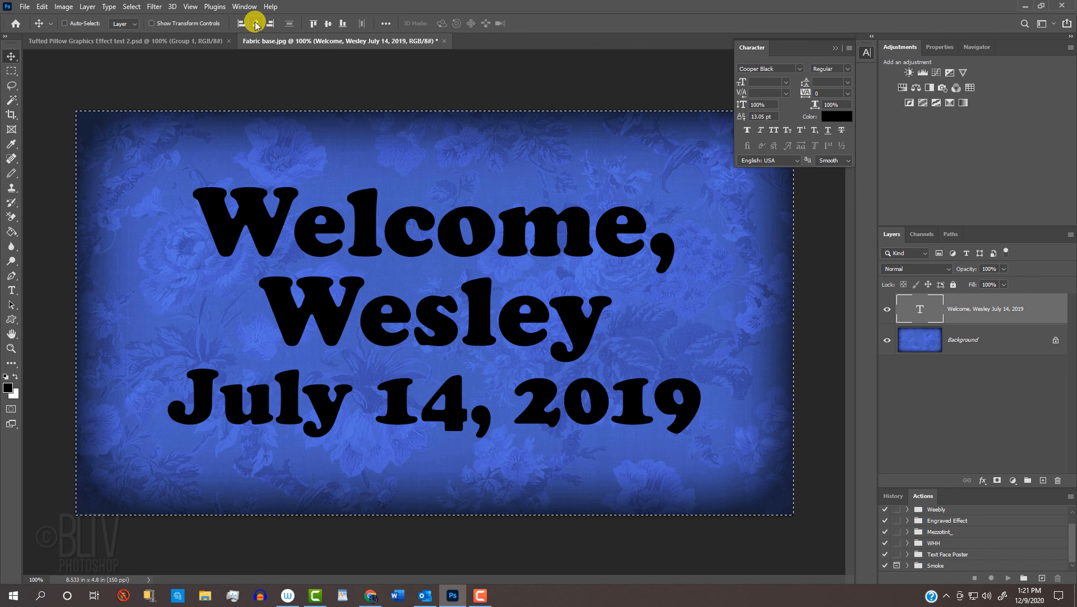
key(ctrl+d)
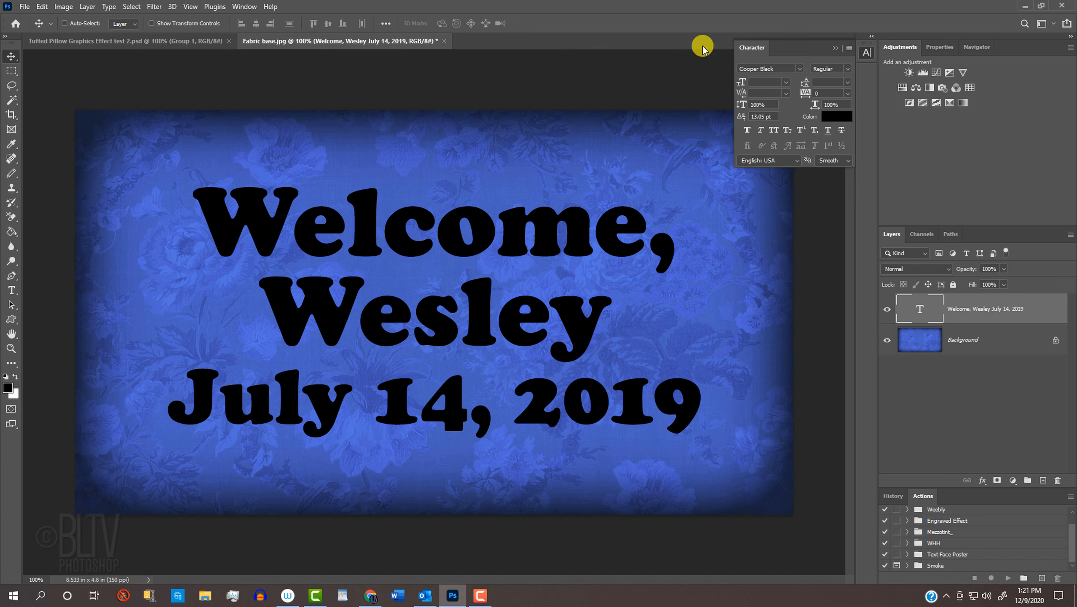
click(836, 46)
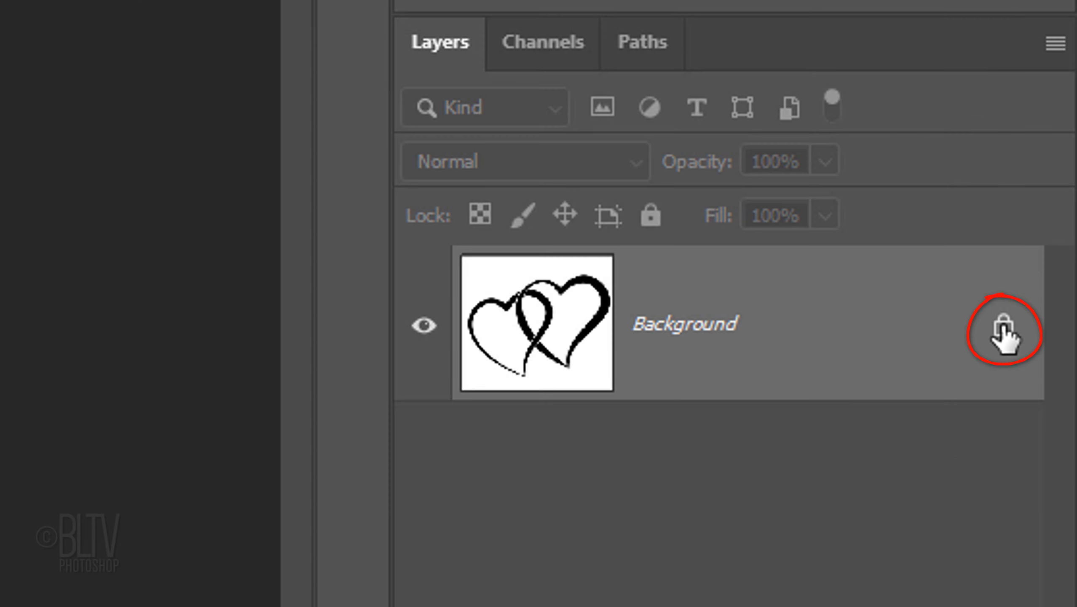
Step: Unlock the hearts design's background layer and delete its white areas using a selection loaded from the RGB channel
click(1003, 331)
click(536, 44)
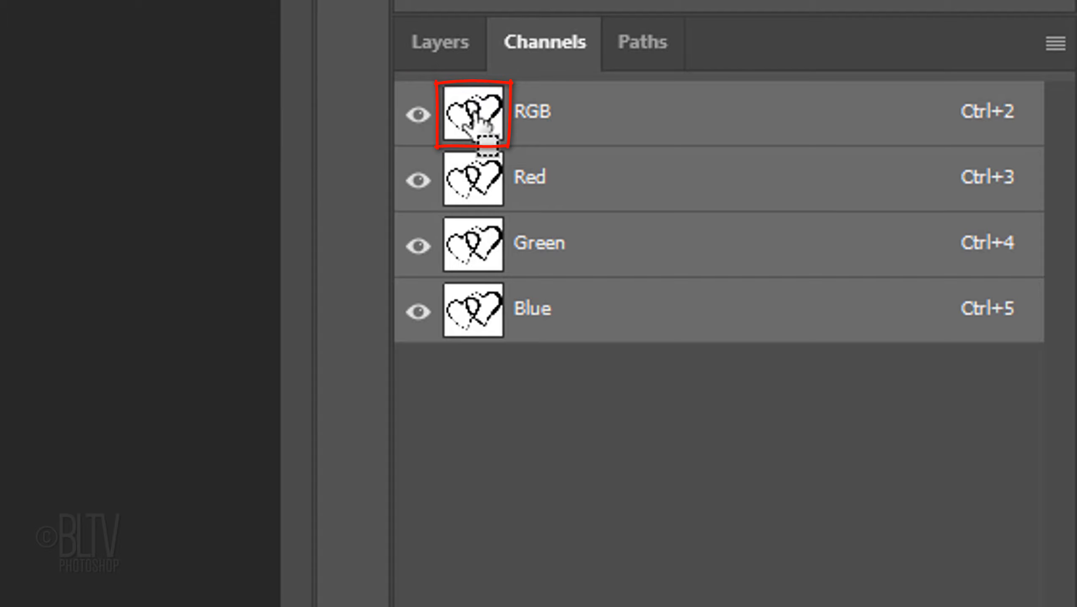
ctrl+click(475, 113)
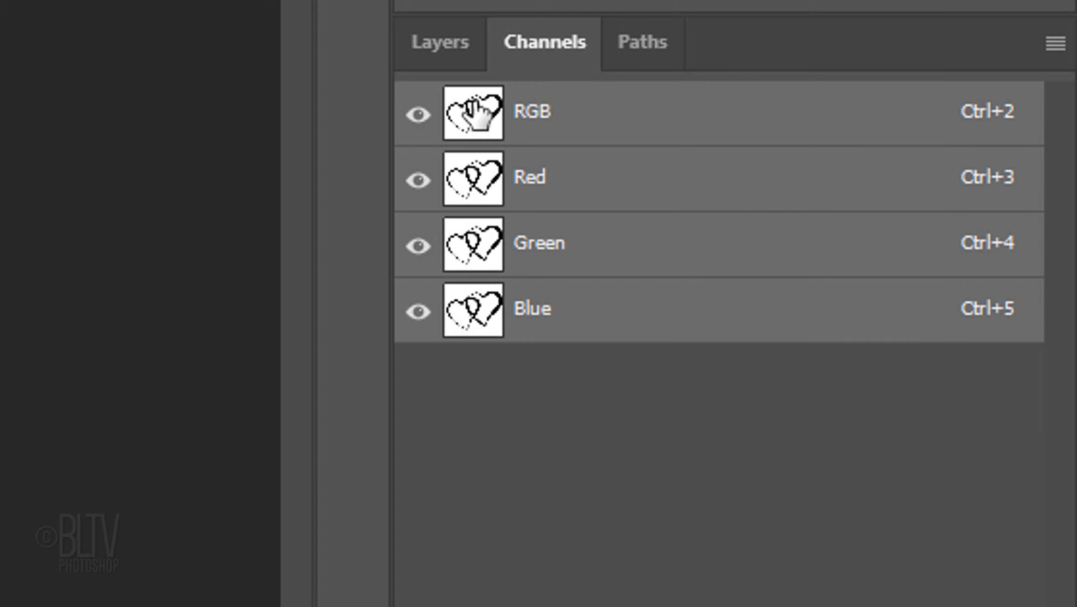
click(438, 43)
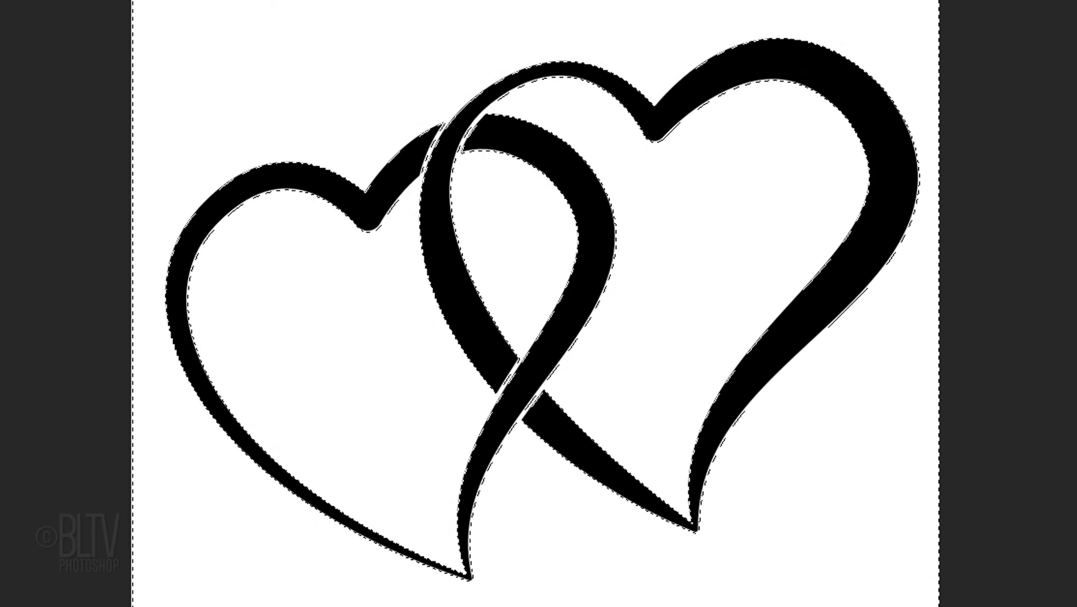
key(Delete)
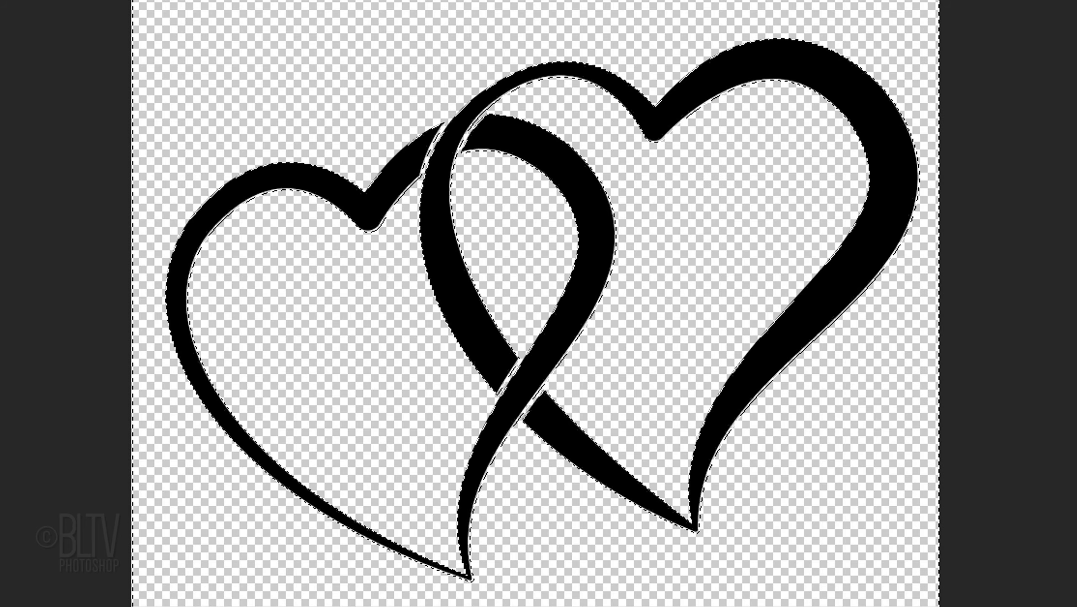
key(ctrl+d)
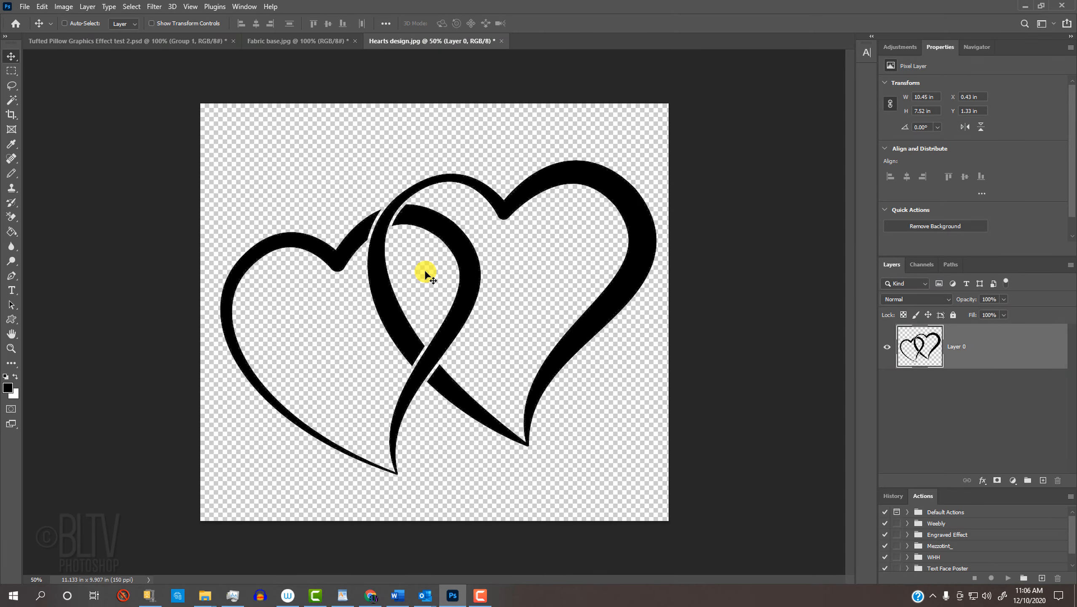
Step: Place the hearts design in the Fabric base.jpg document and scale it down with Free Transform
drag(421, 272, 431, 322)
key(ctrl+t)
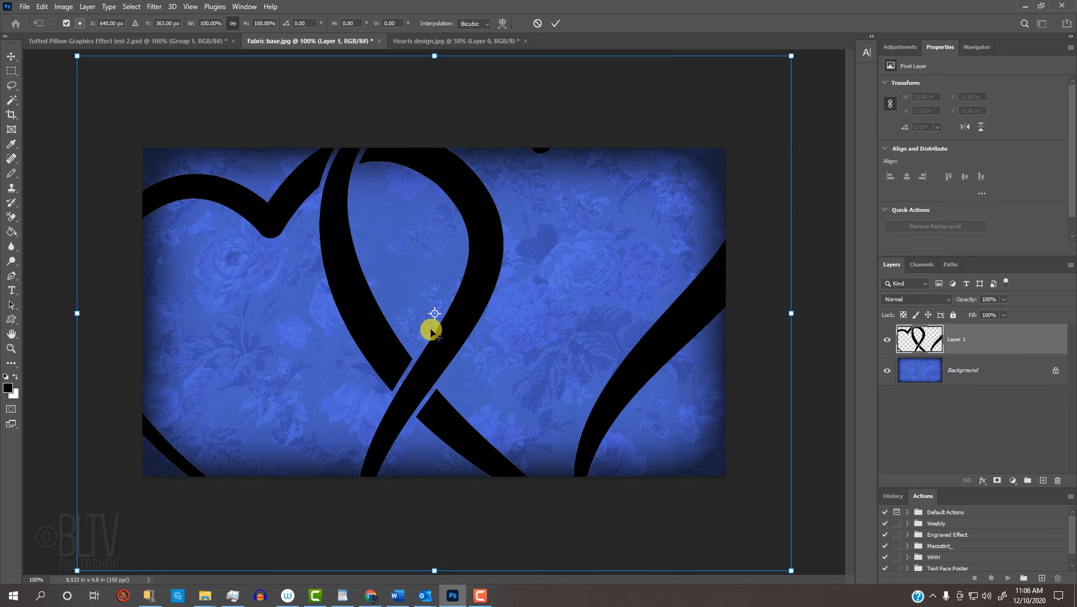
drag(785, 60, 624, 175)
key(Return)
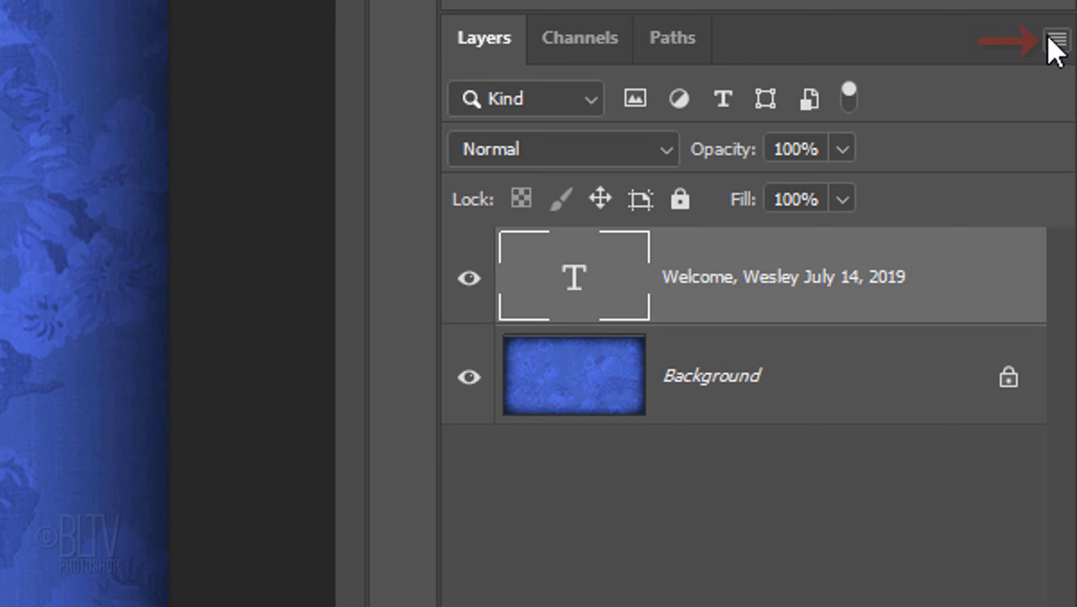
Step: Convert the text layer to a Smart Object and set its fill to 0%
click(1055, 41)
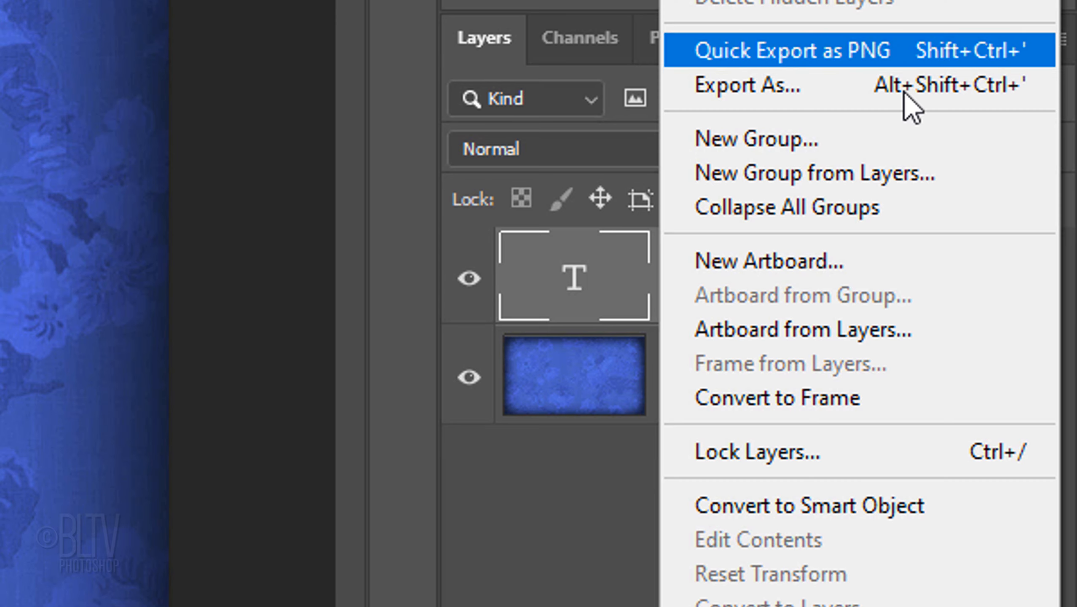
click(794, 510)
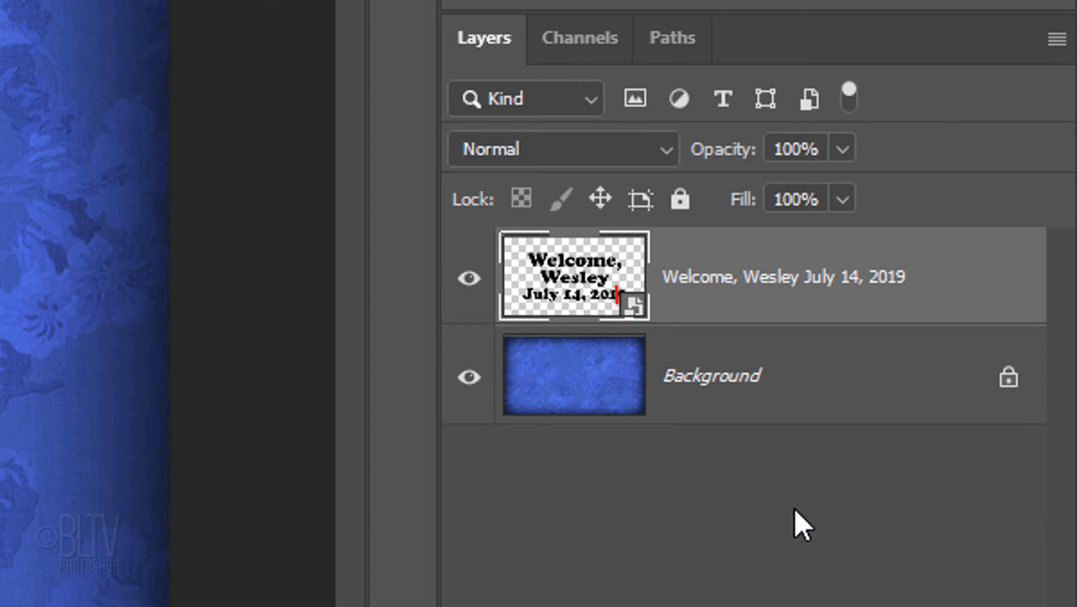
click(843, 199)
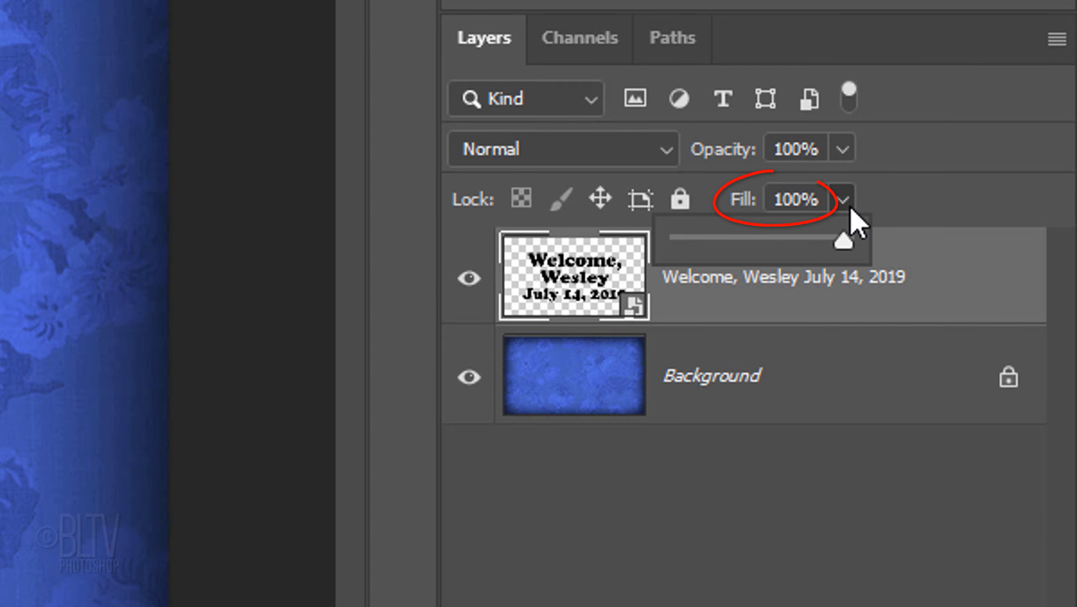
drag(842, 236, 504, 229)
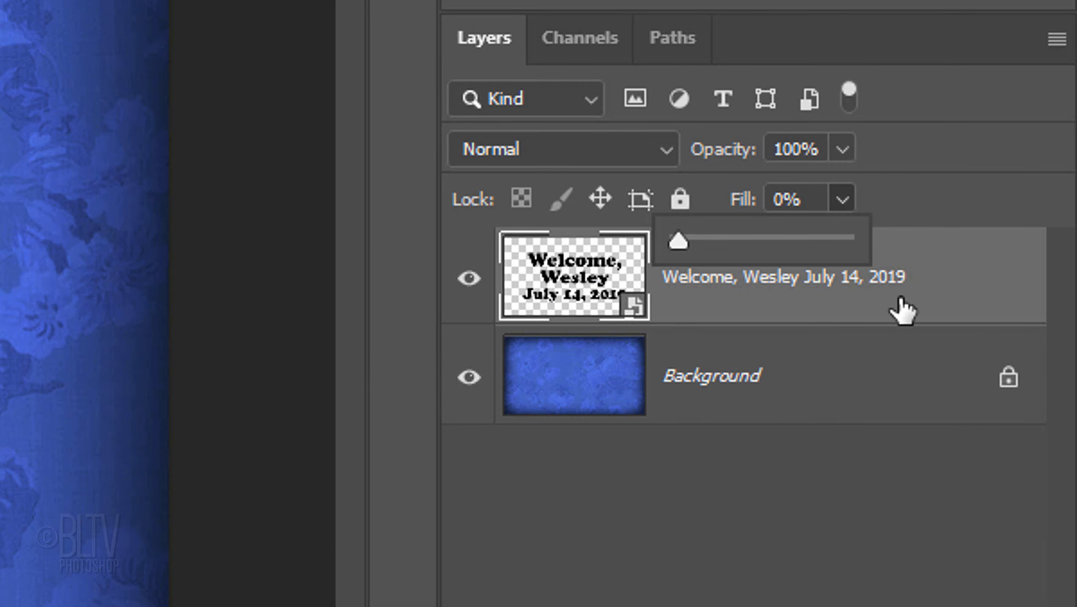
click(1036, 312)
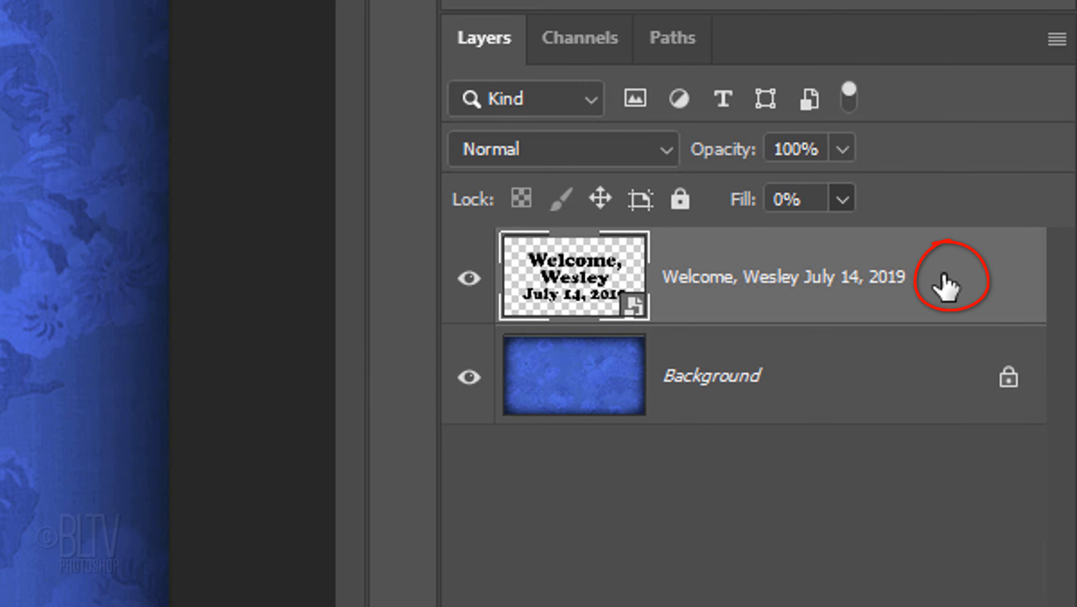
Step: Apply Bevel & Emboss to the text layer: Pillow Emboss style, Smooth technique, 500% depth, 15 px size, 6 px soften
double_click(945, 287)
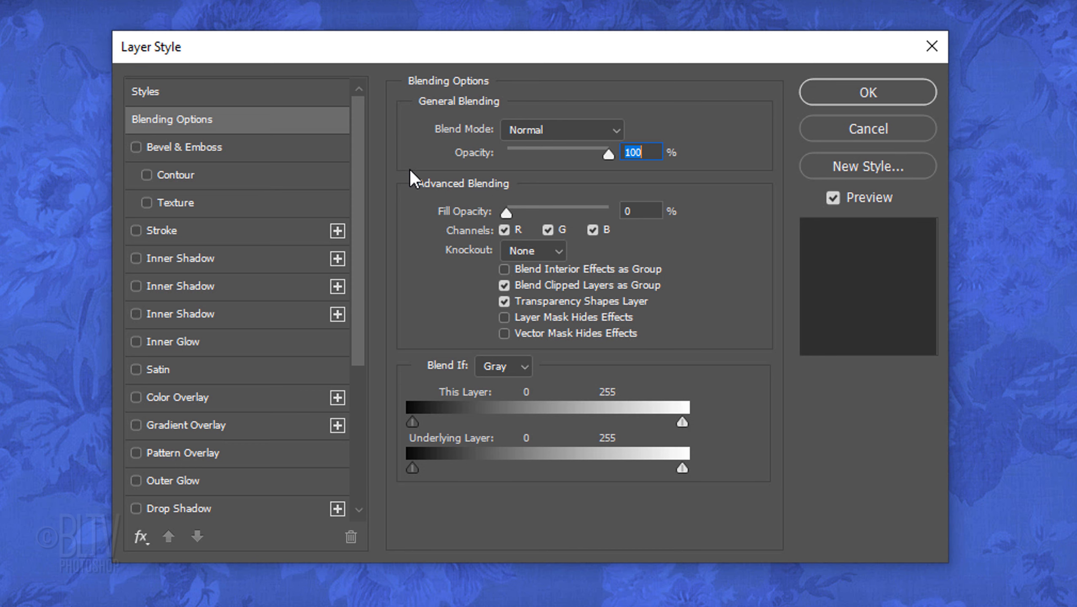
click(207, 147)
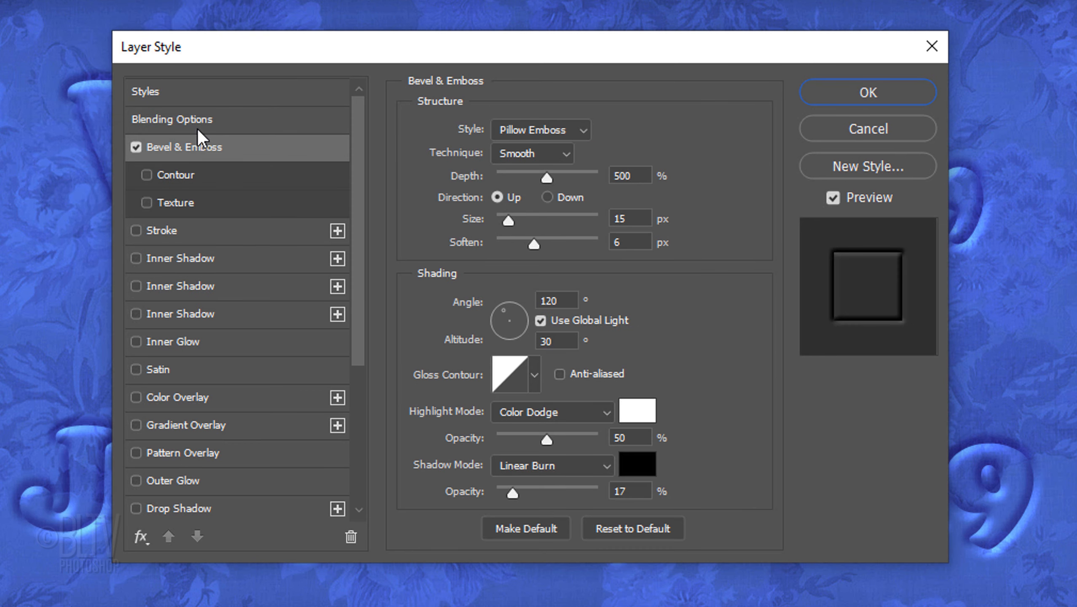
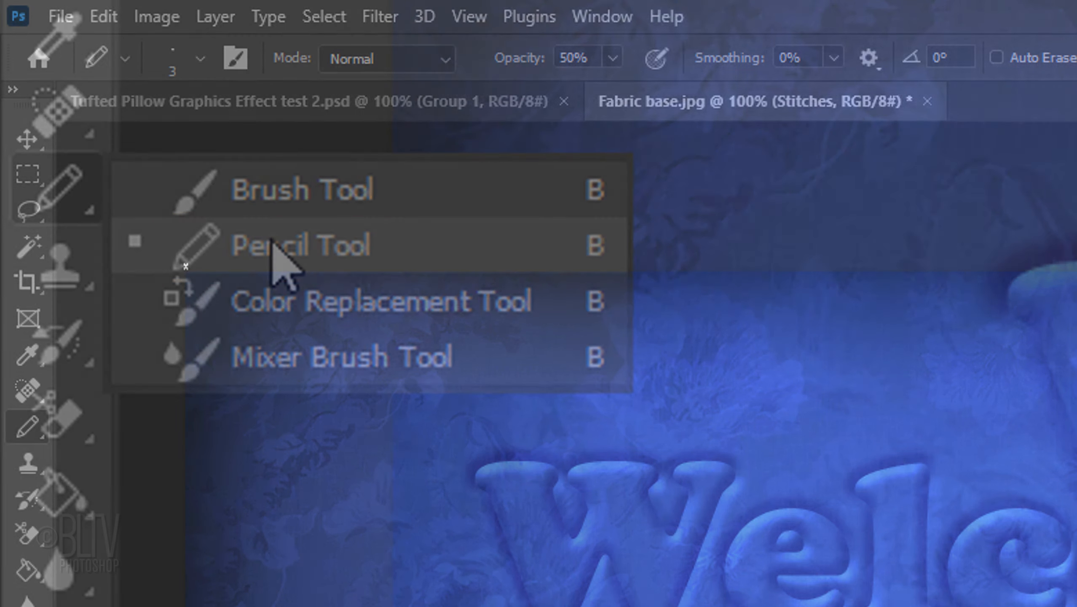
Step: Activate the Pencil tool and open its brush presets
click(274, 249)
click(200, 60)
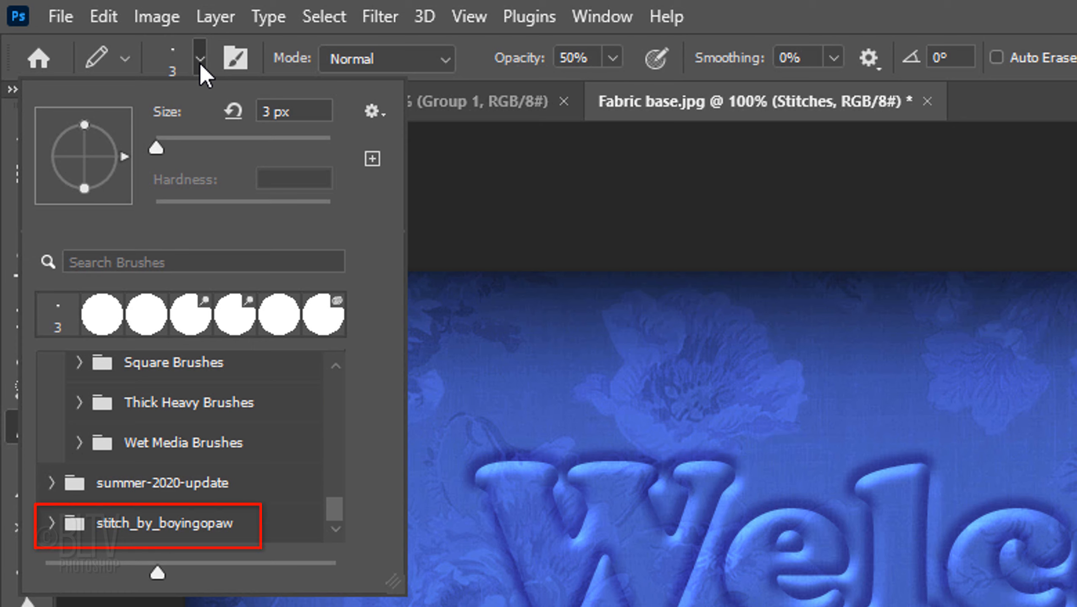
click(373, 111)
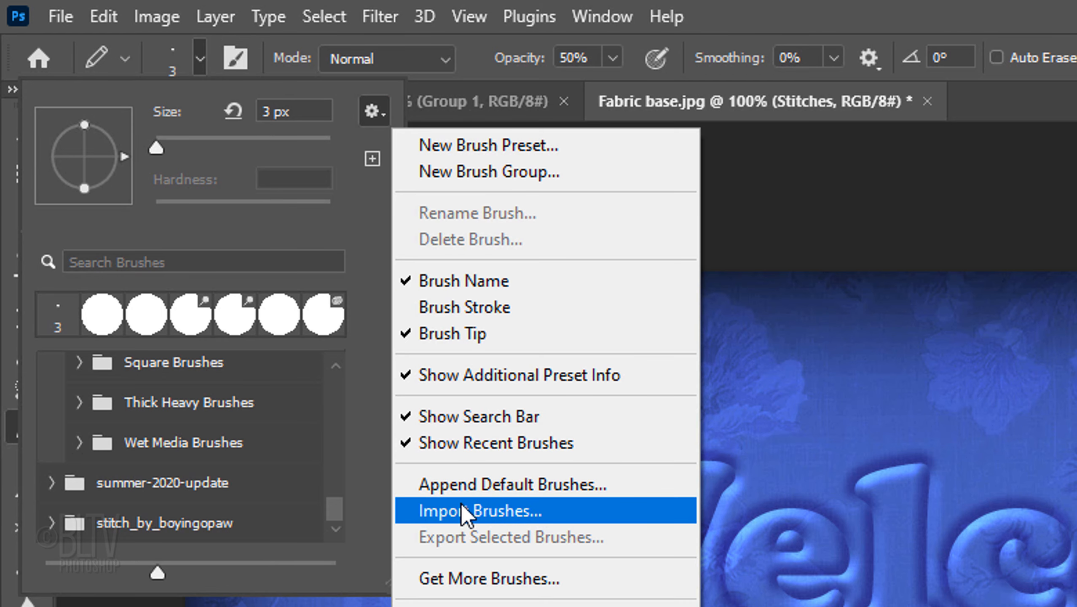
click(466, 513)
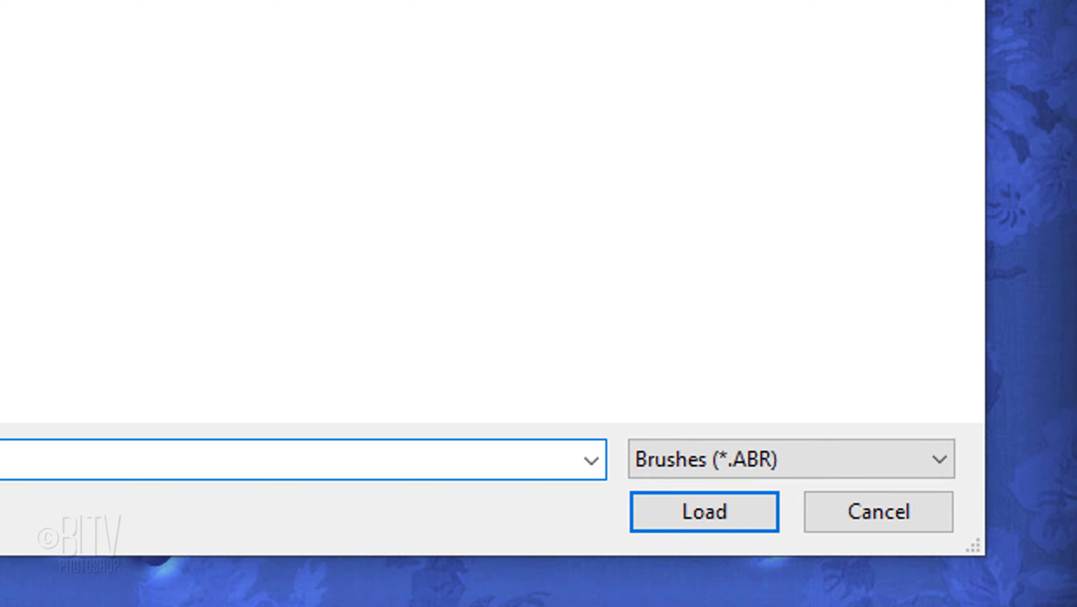
click(864, 518)
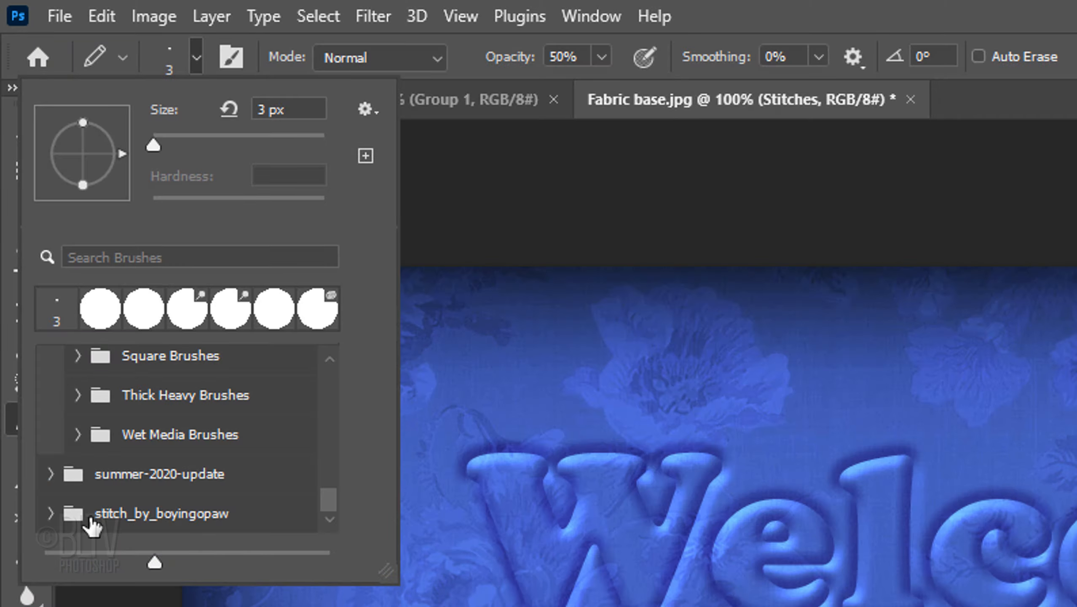
Step: Choose the single vertical 48 px Stitch brush from the stitch_by_boyingopaw set
click(50, 514)
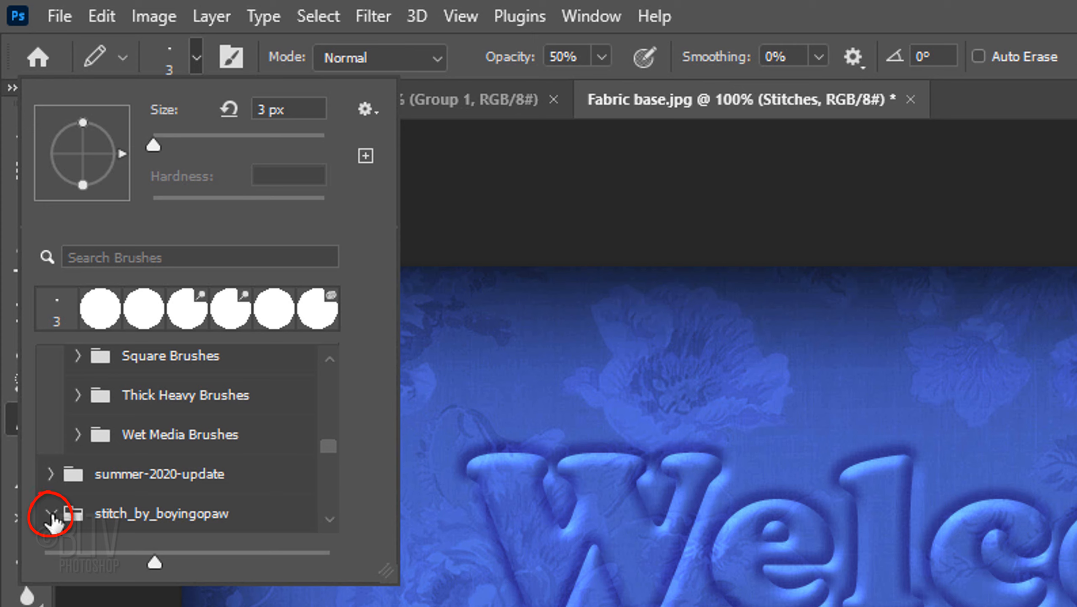
drag(327, 448, 337, 470)
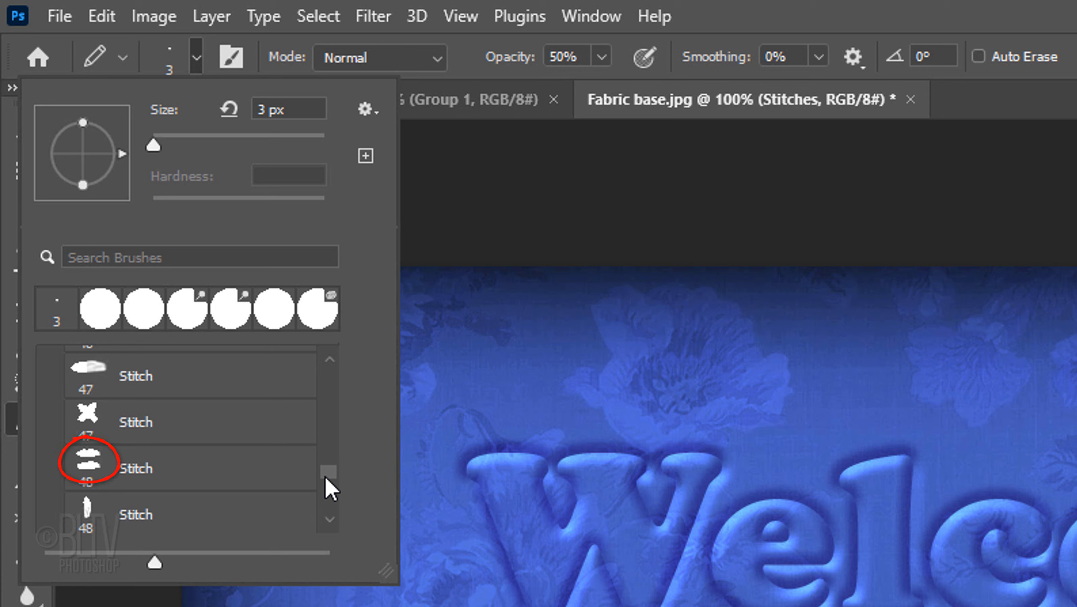
click(145, 513)
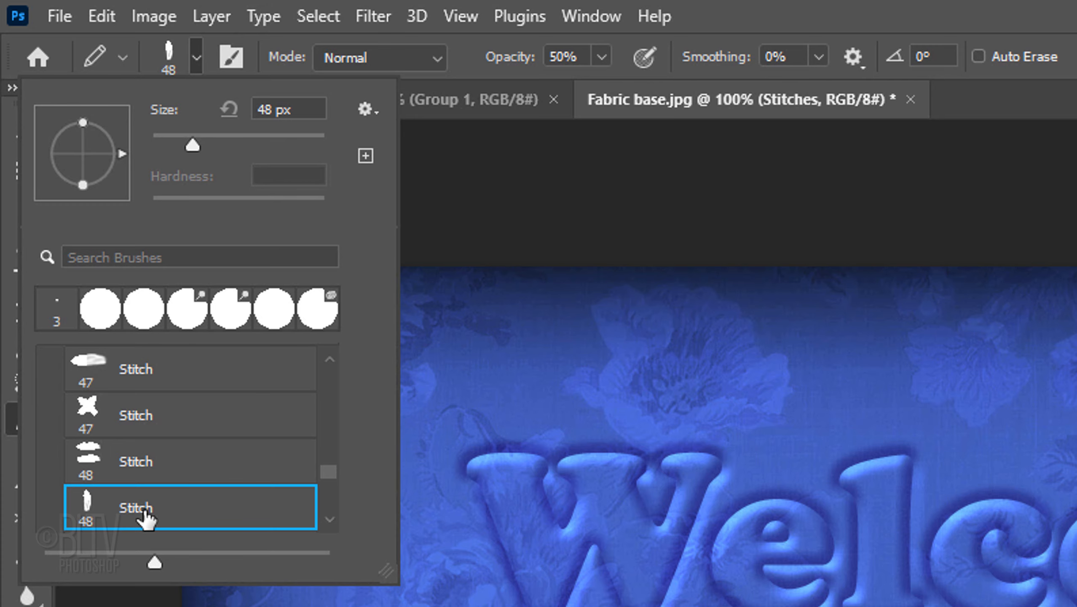
key(Return)
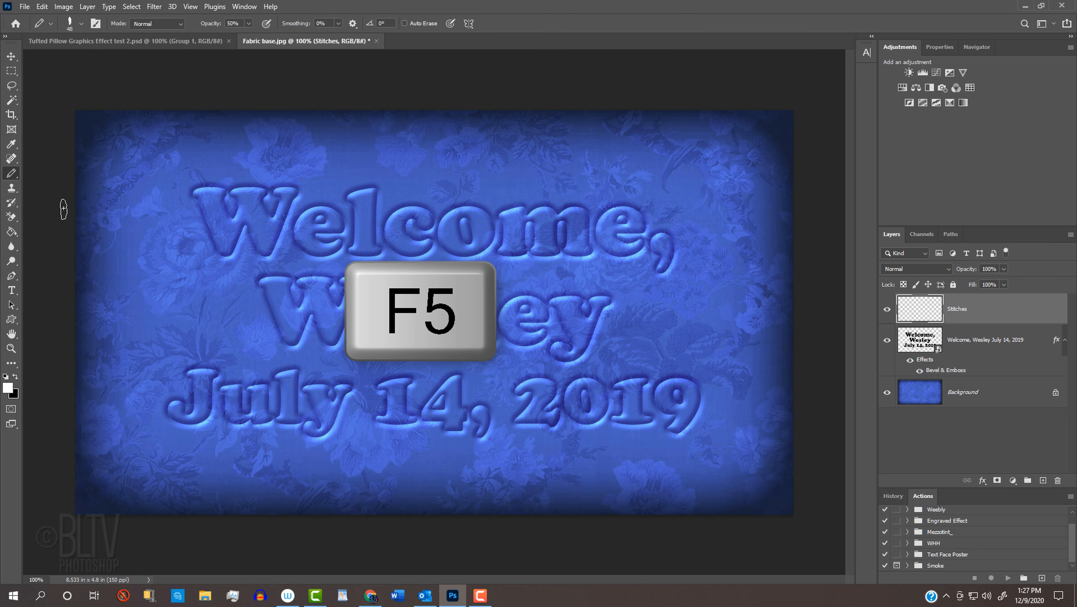
Step: Set the stitch brush's tip size to 3 px and spacing to 350%, and check its Shape Dynamics options
key(F5)
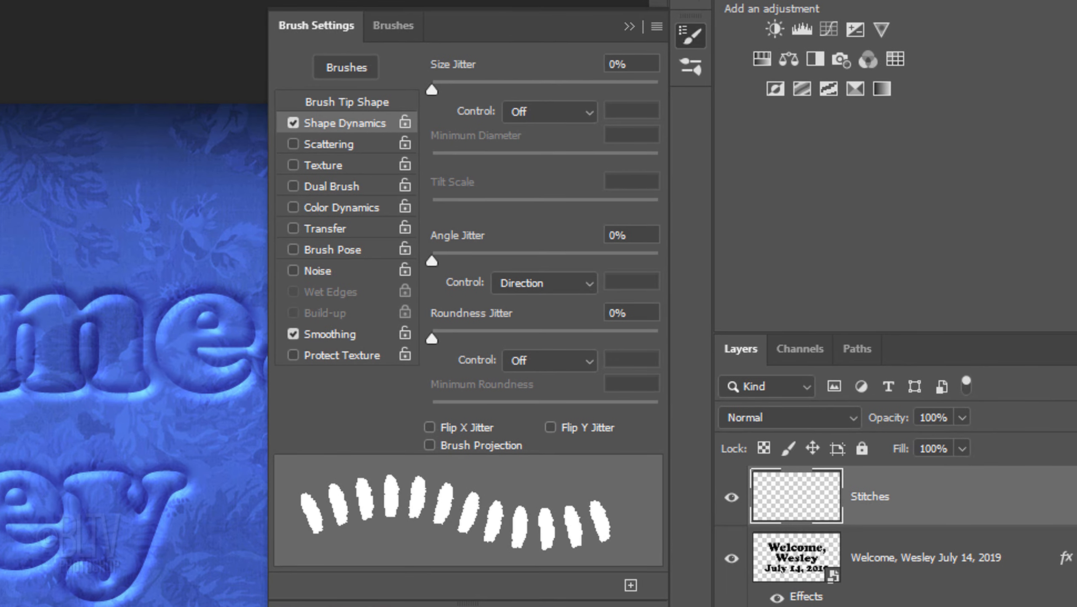
click(333, 103)
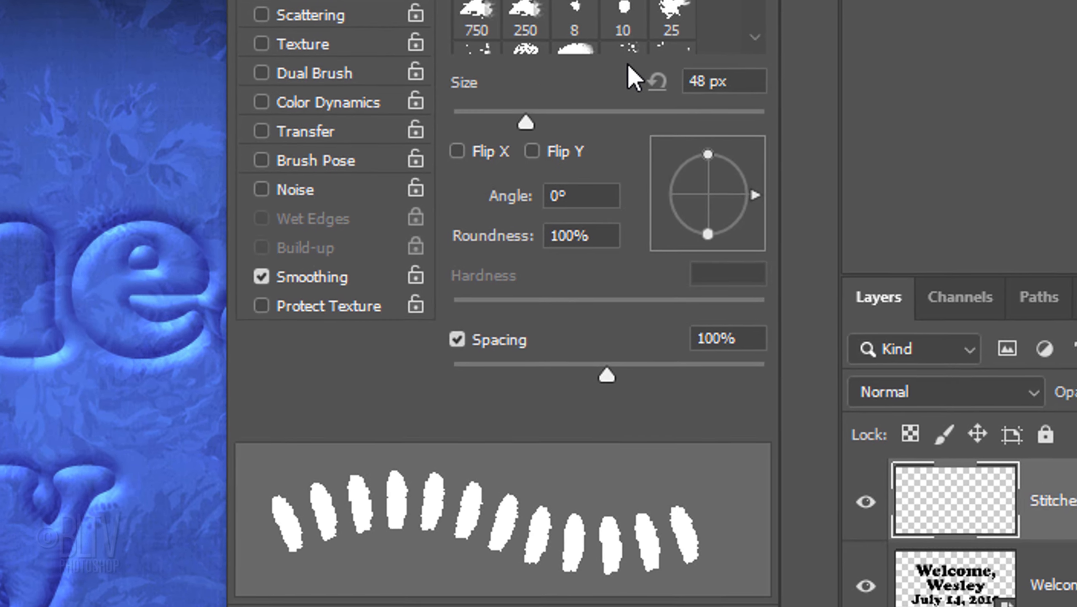
double_click(713, 82)
text(3px)
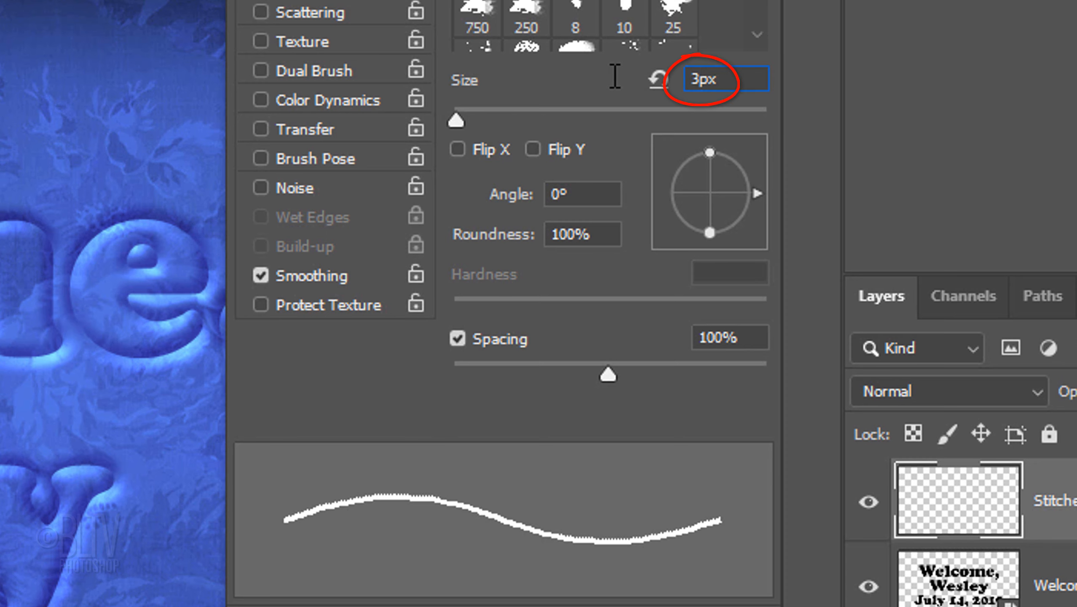
key(Tab)
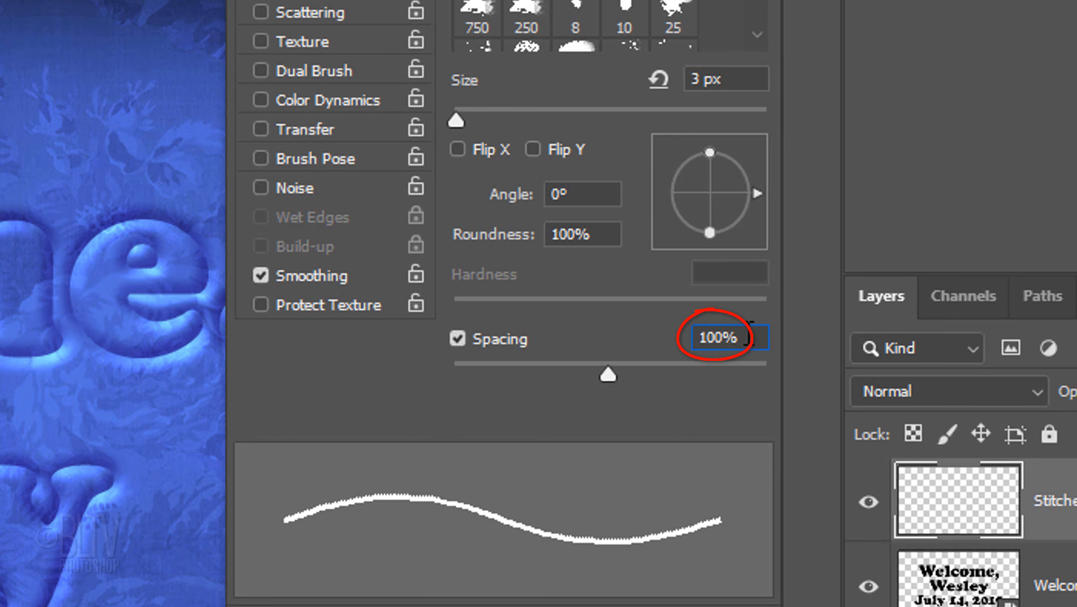
text(350)
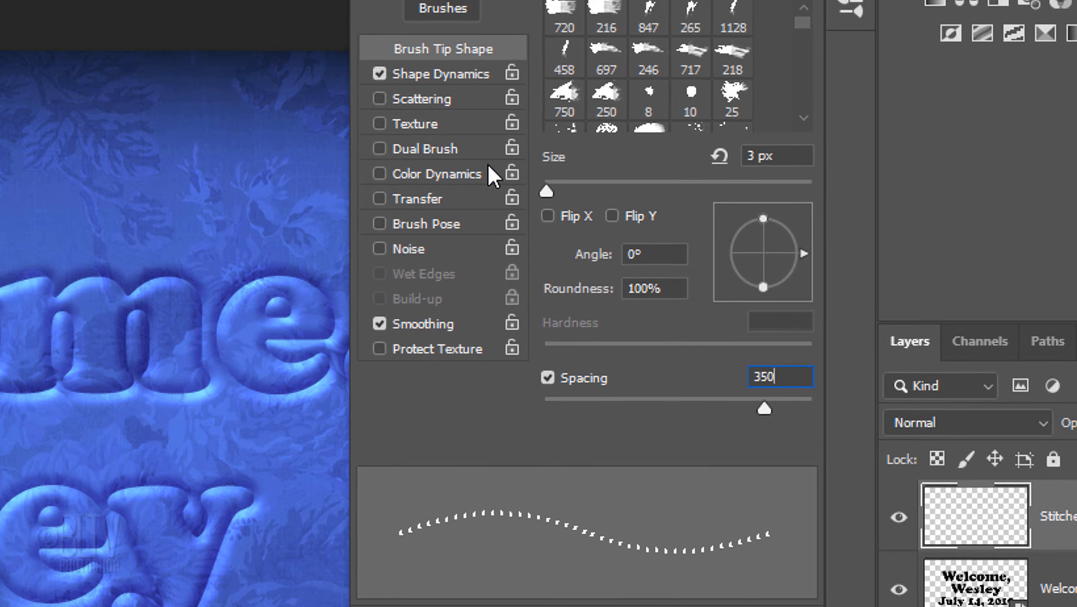
click(431, 77)
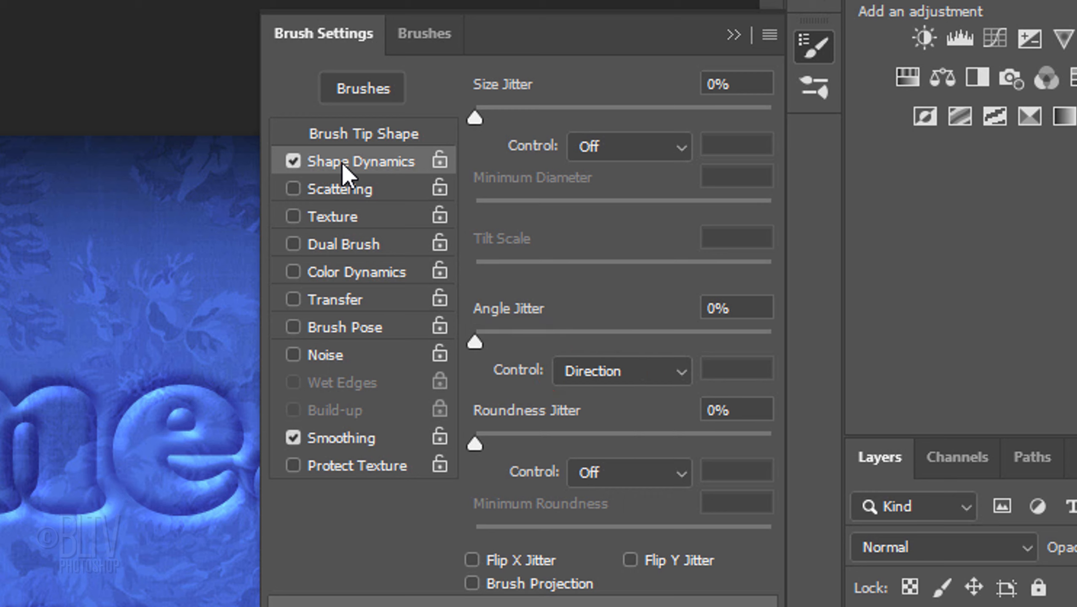
click(736, 39)
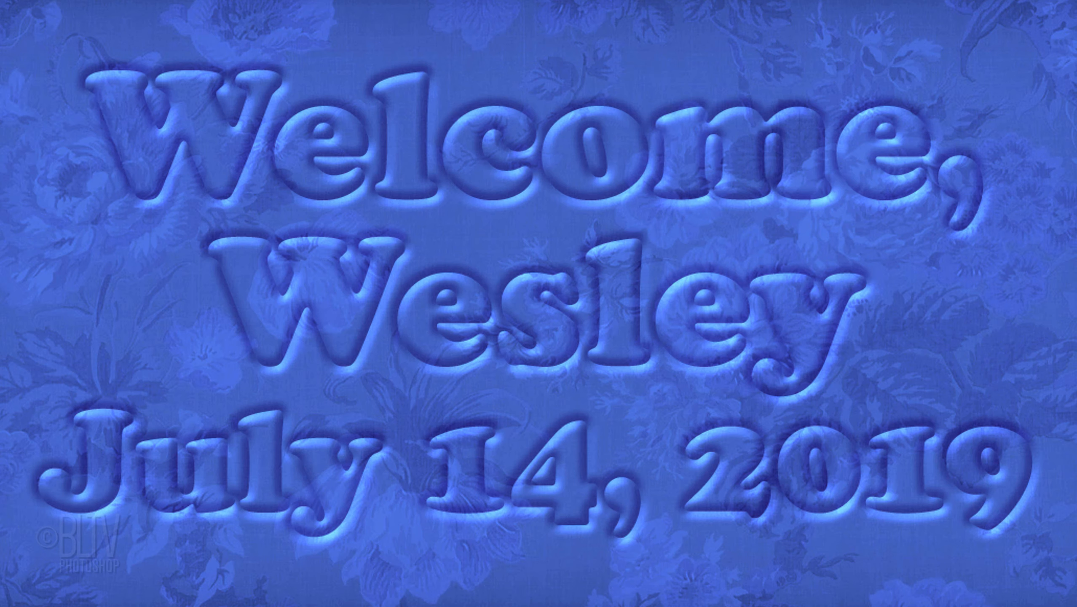
Step: Stroke a work path made from the text's outline with the Pencil on the Stitches layer, with Simulate Pressure off
ctrl+click(605, 352)
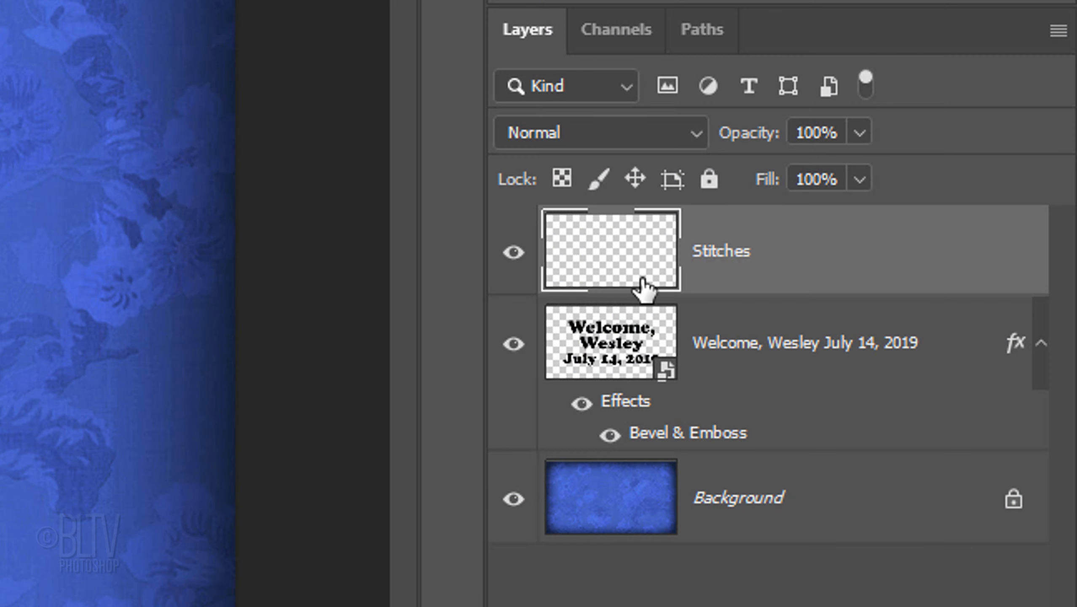
click(705, 33)
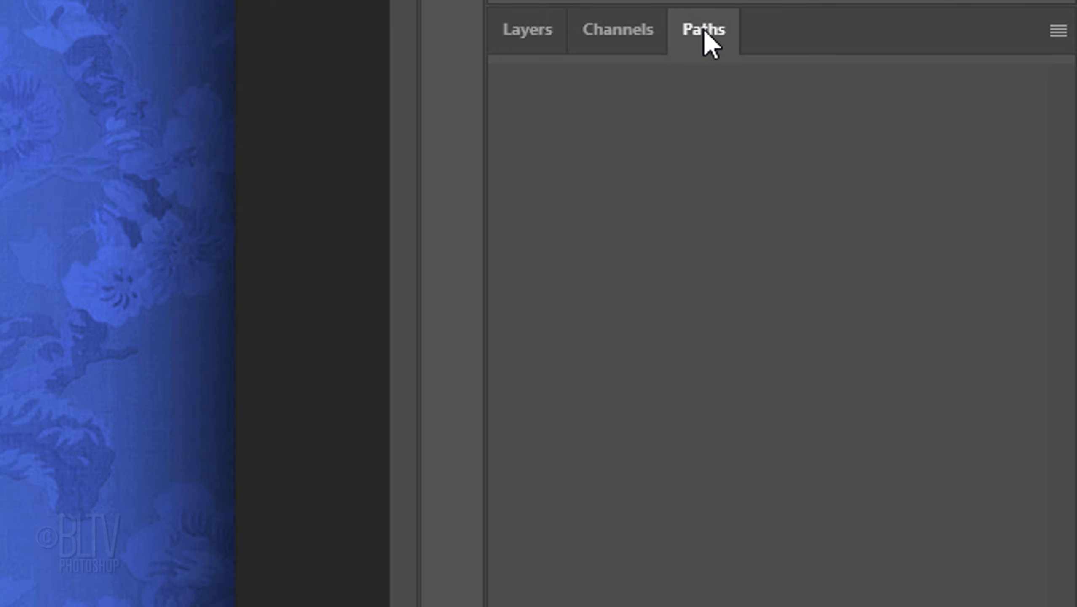
click(1059, 31)
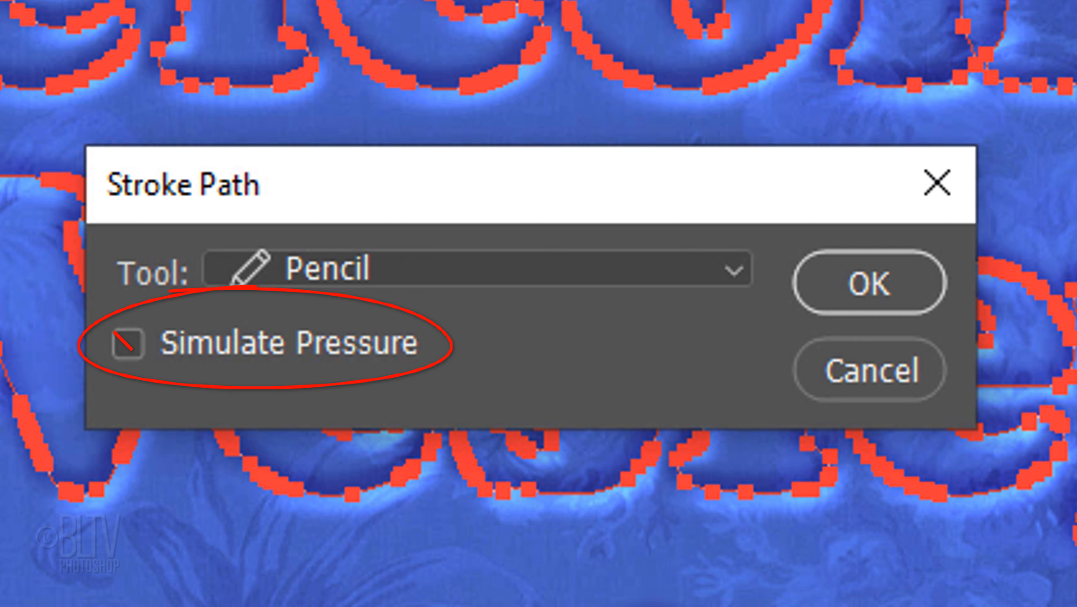
click(870, 284)
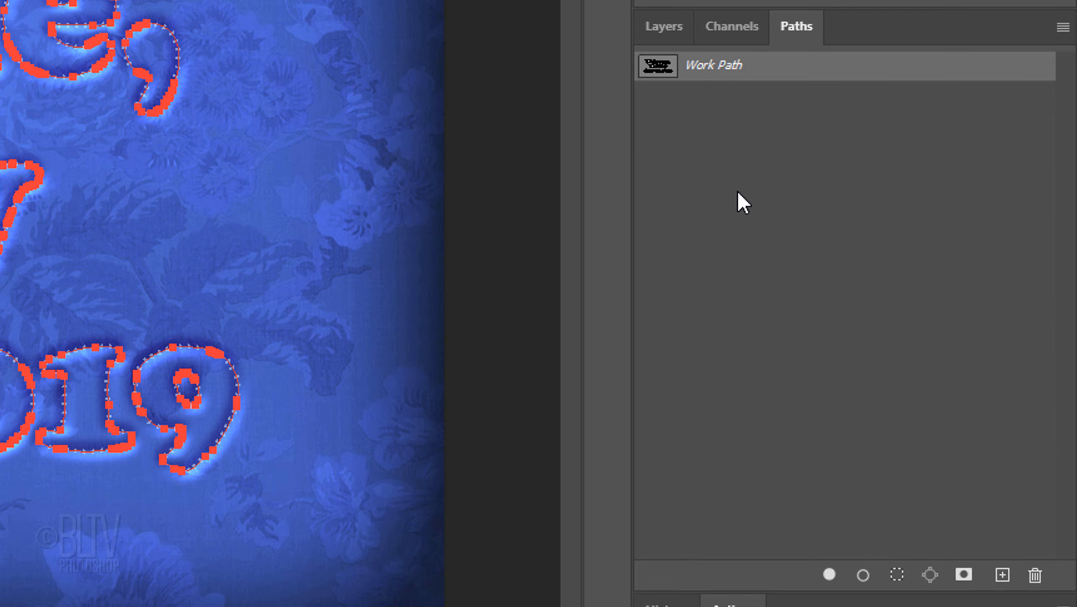
click(737, 191)
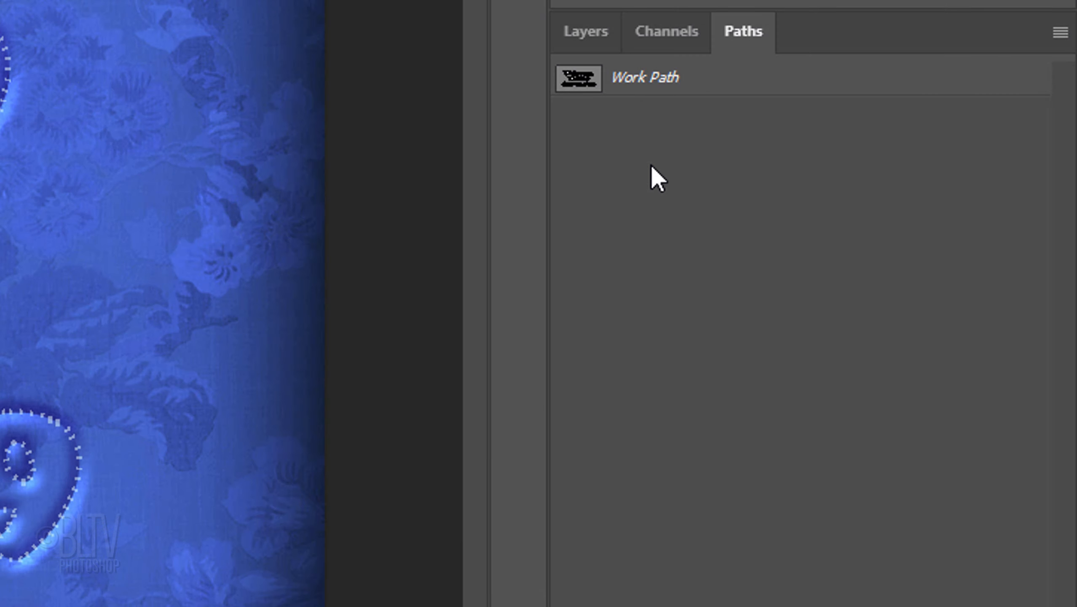
Step: Set the Stitches layer to Soft Light blending at 50% opacity
click(588, 34)
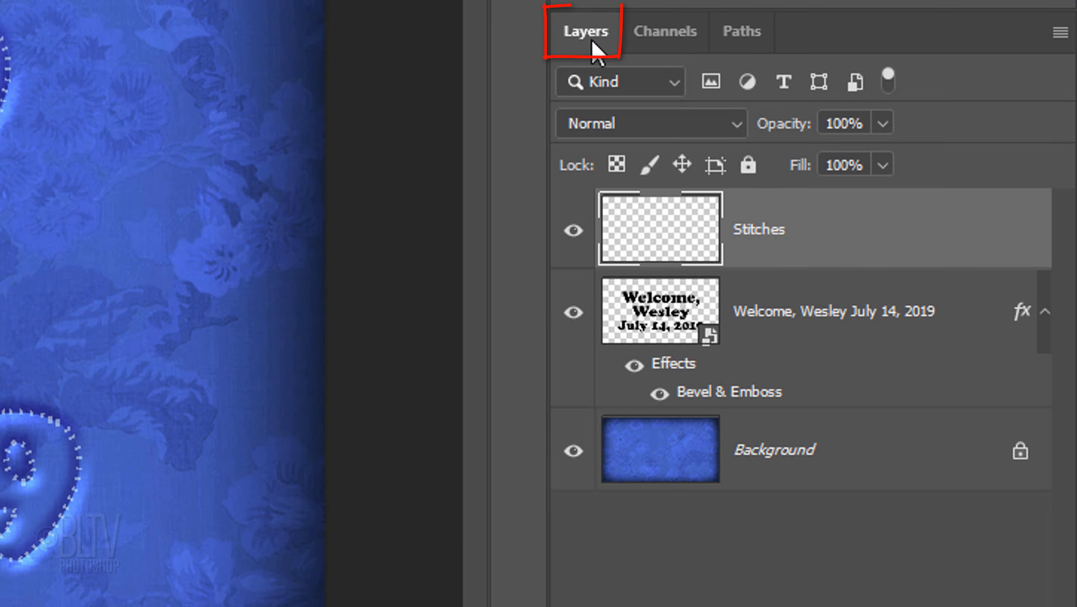
click(616, 130)
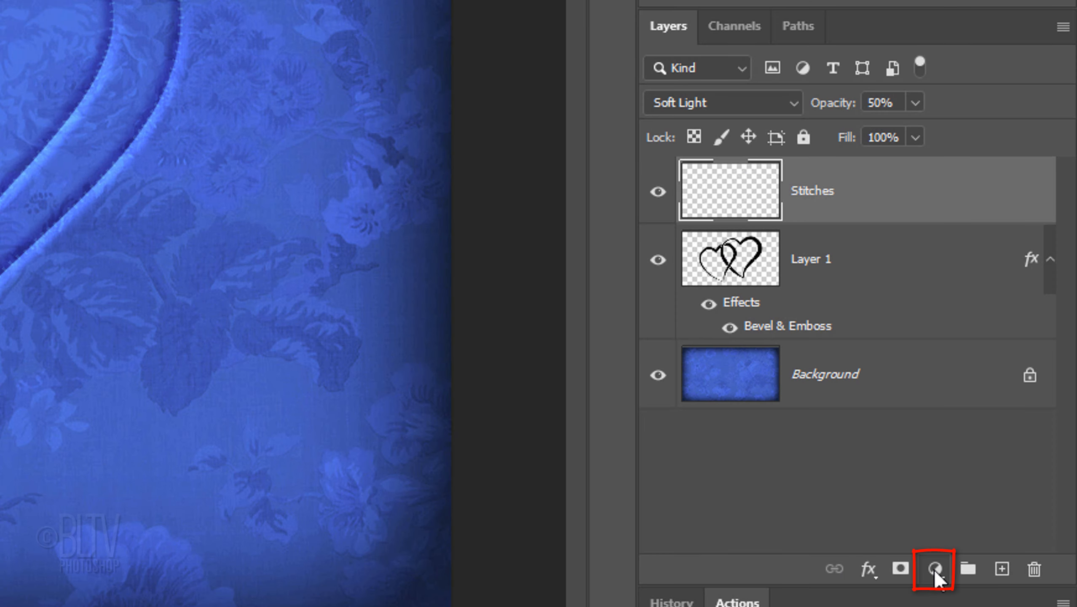
Step: Add a Hue/Saturation adjustment layer above Stitches in the hearts document, colorized with hue 104 and increased saturation
click(934, 569)
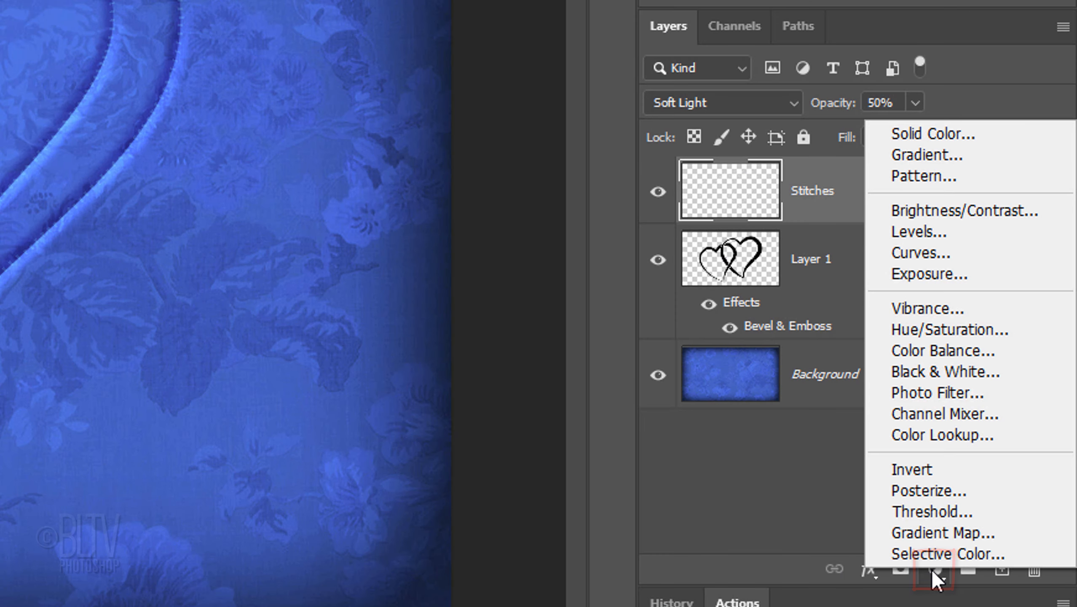
click(933, 336)
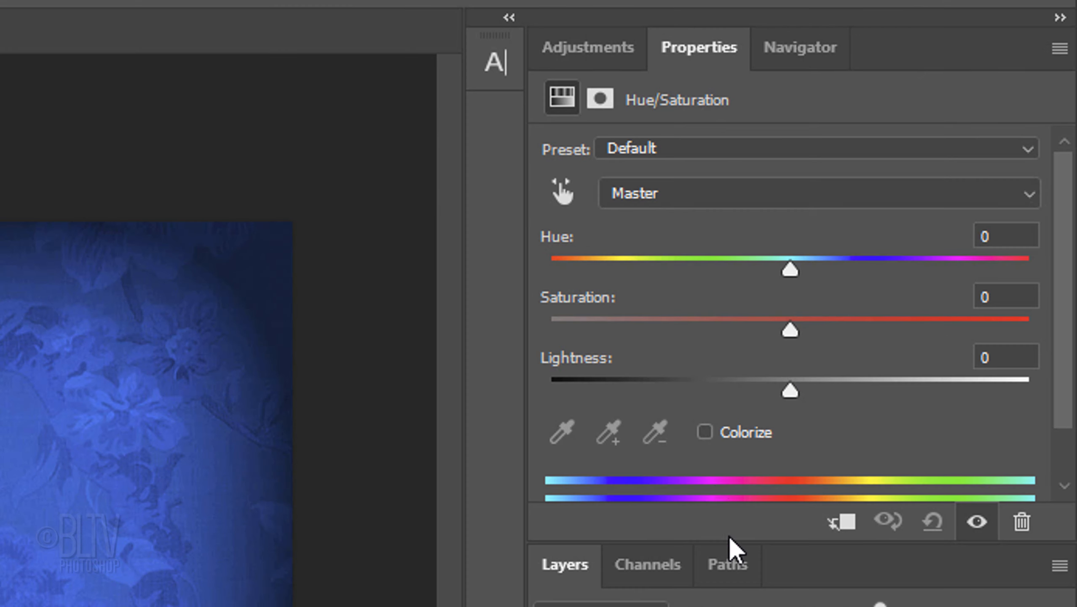
click(704, 433)
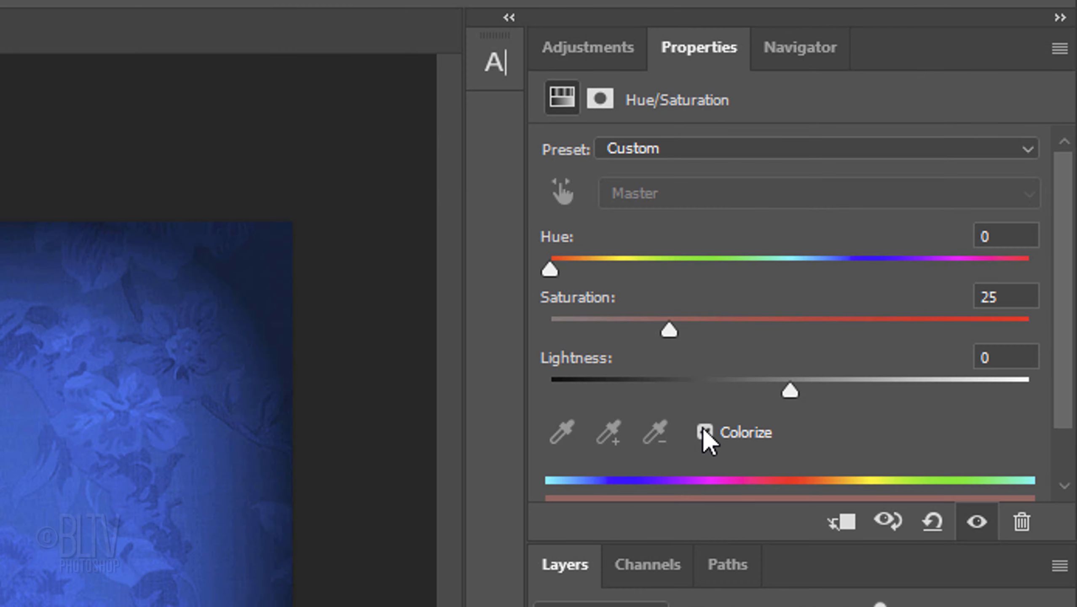
drag(550, 268, 689, 267)
click(669, 331)
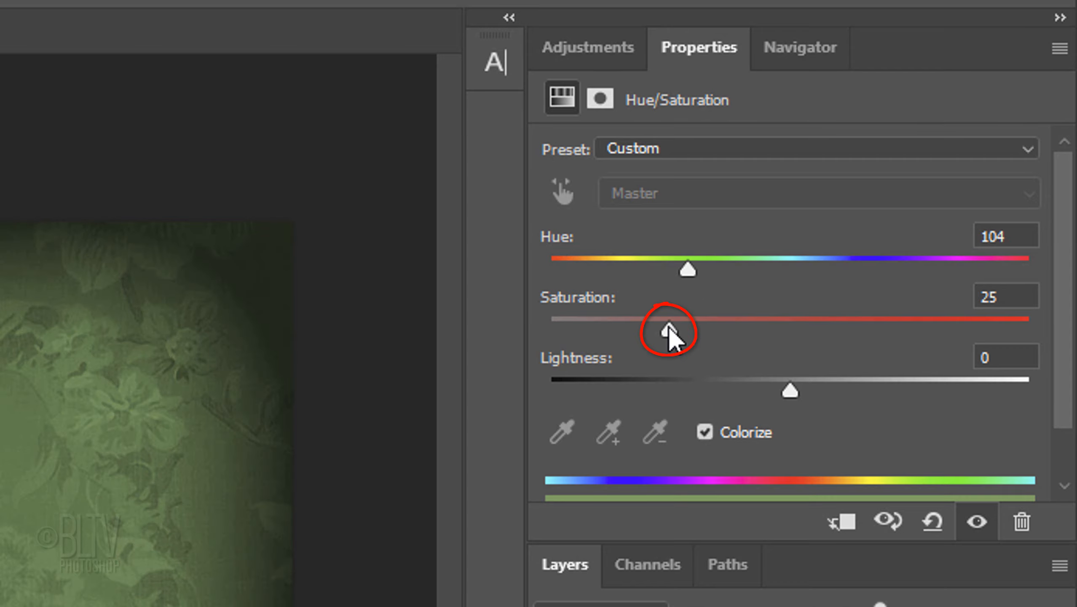
drag(669, 329, 794, 331)
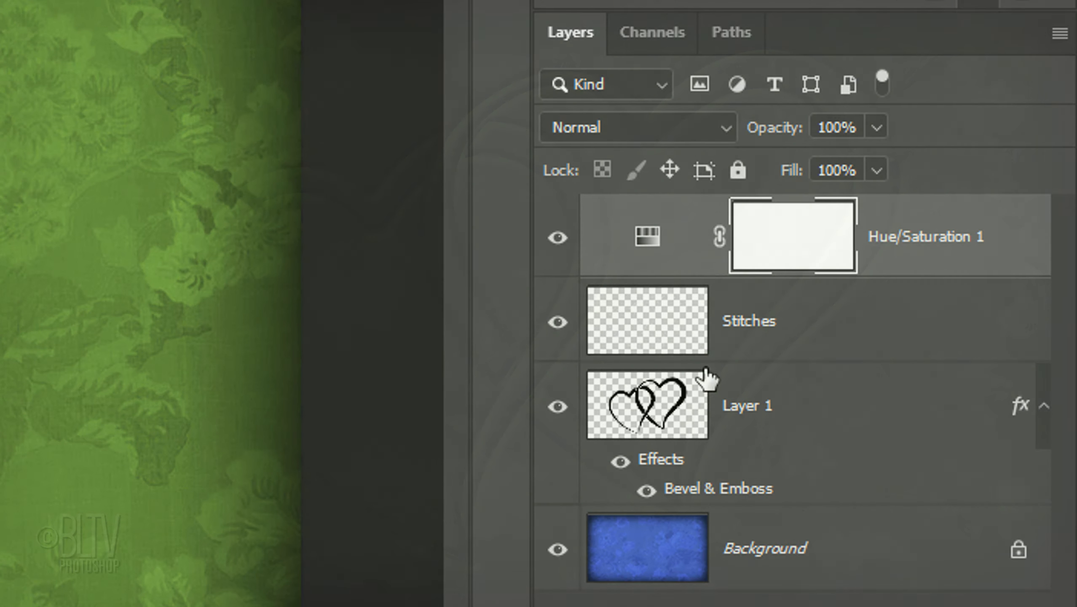
Step: Set the highlight opacity of the hearts layer's Bevel & Emboss effect to 24%
click(702, 378)
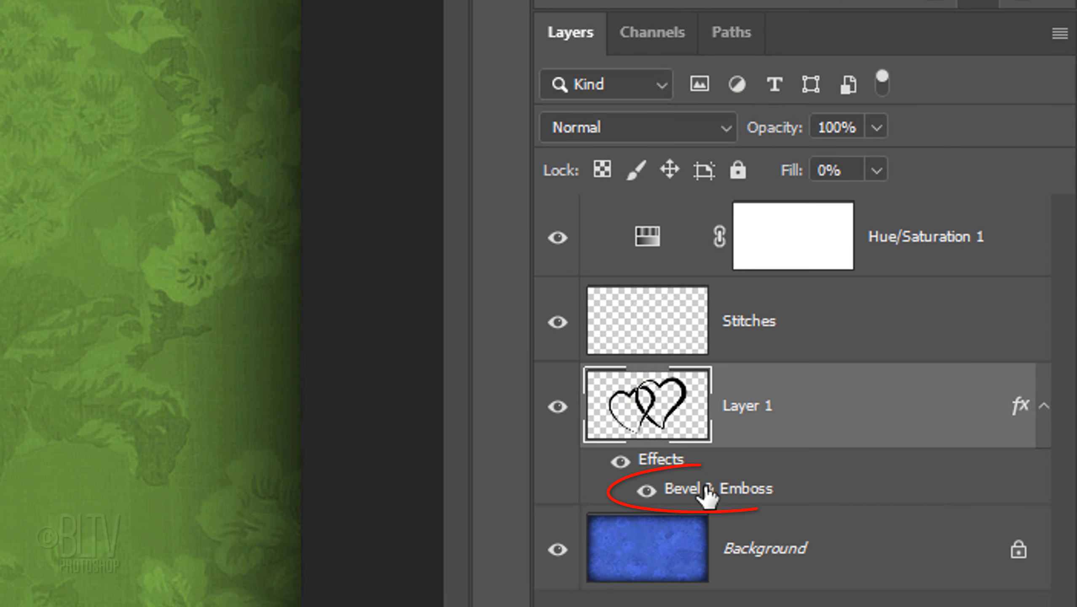
double_click(708, 489)
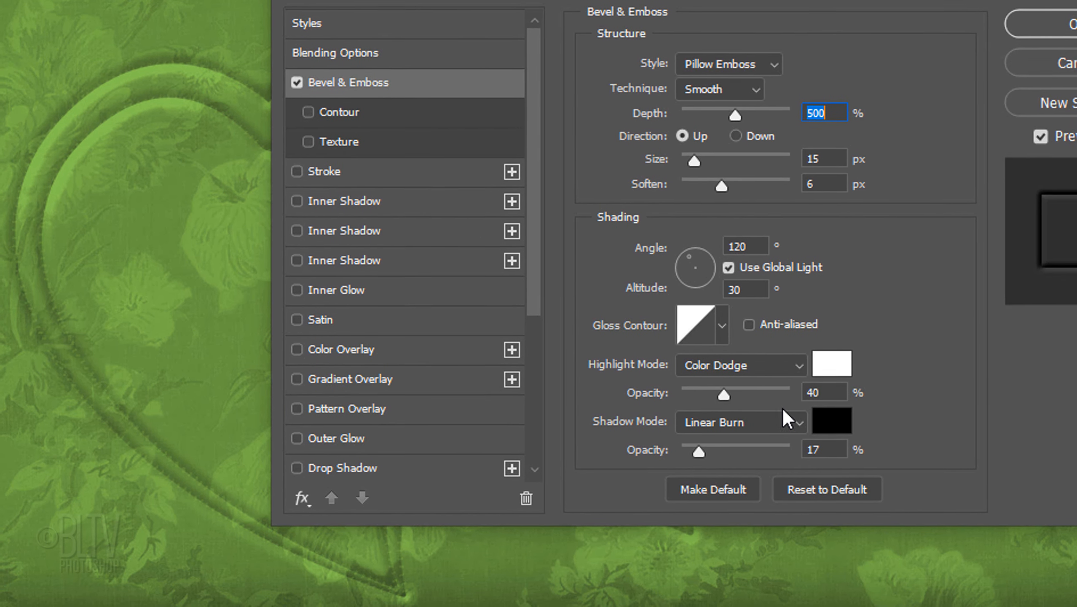
drag(723, 395, 707, 393)
mouse_move(700, 454)
mouse_down()
mouse_move(691, 453)
mouse_move(712, 453)
mouse_move(701, 455)
mouse_up()
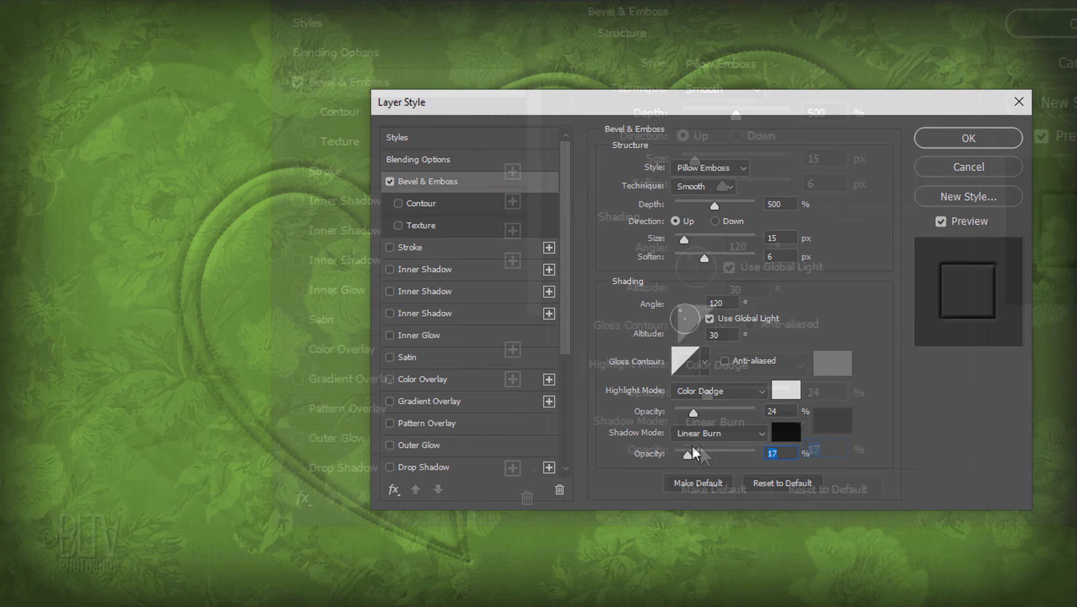
click(955, 138)
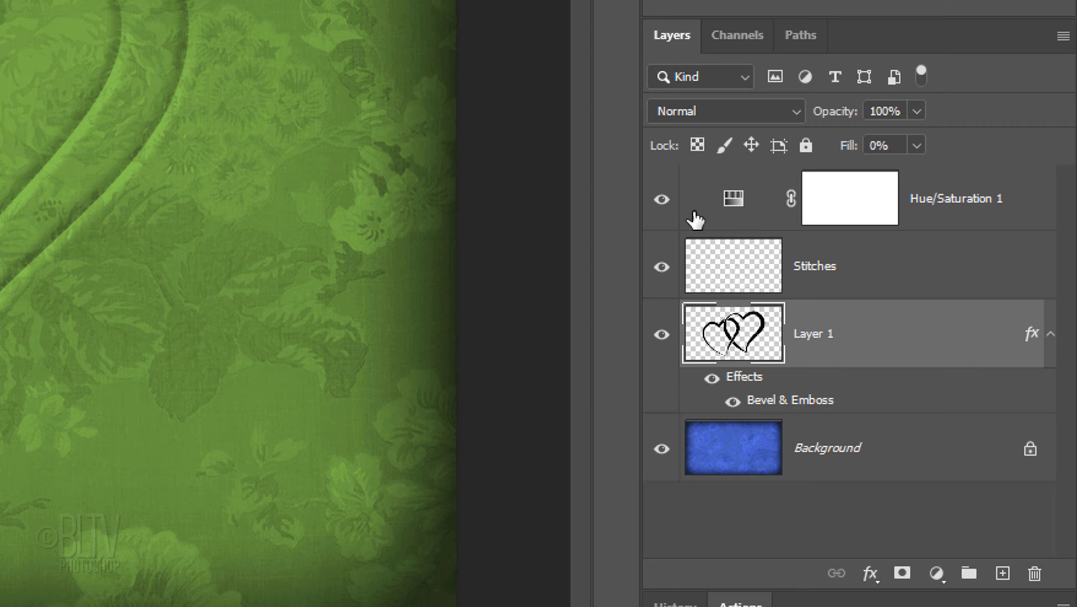
Step: Add a Vibrance adjustment layer above the Hue/Saturation layer and raise its vibrance to +100
click(843, 212)
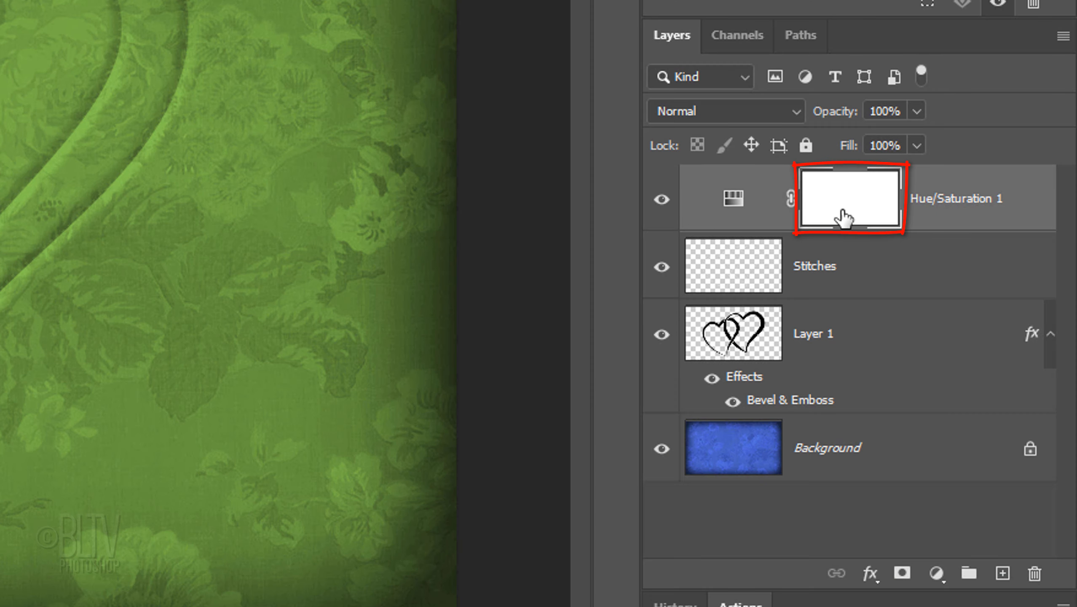
click(936, 576)
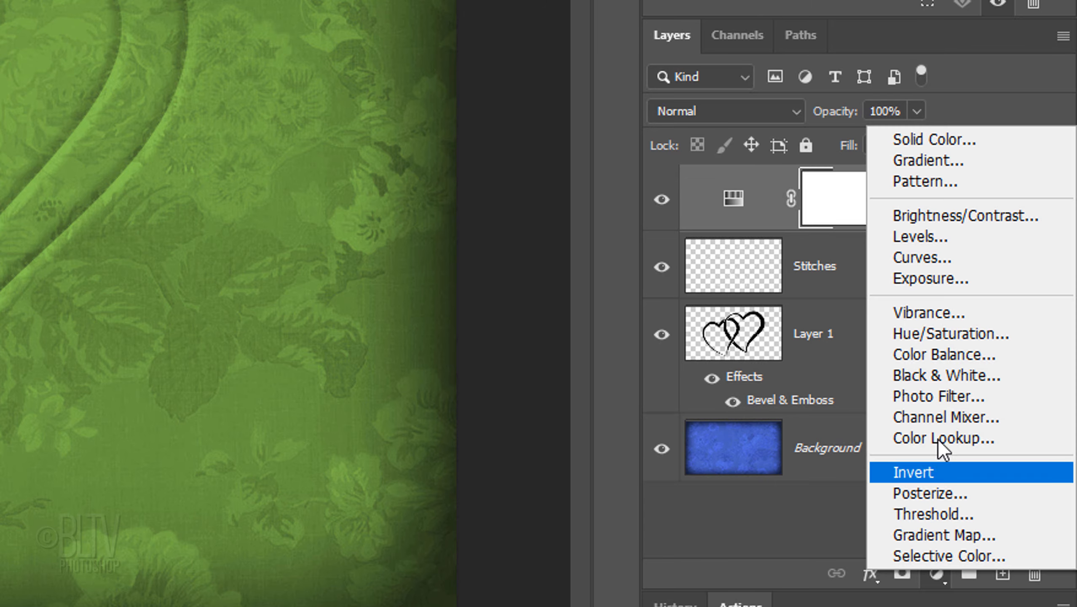
click(918, 312)
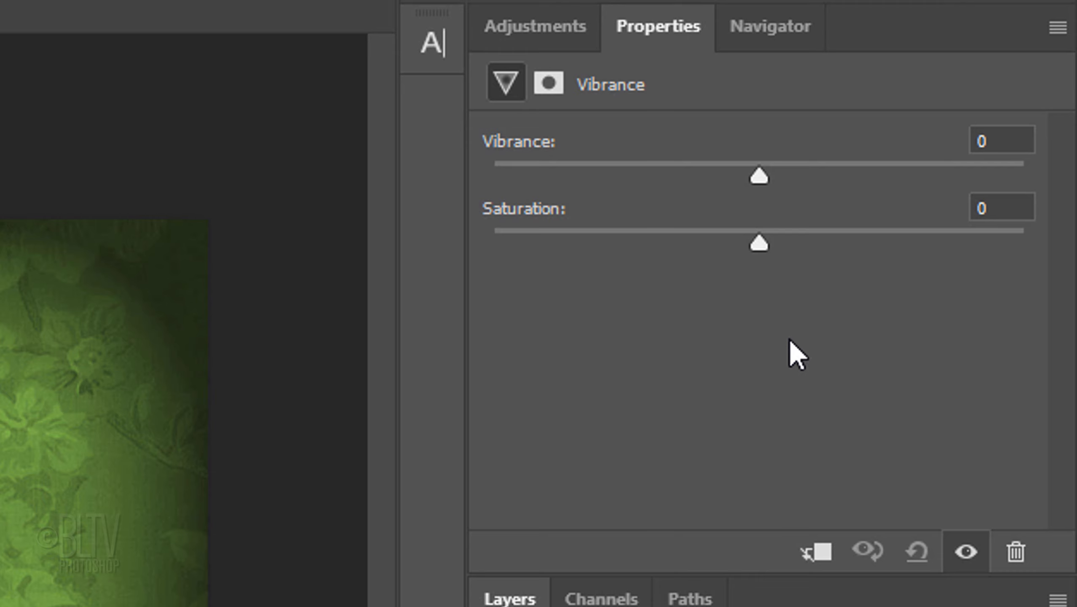
drag(759, 176, 1065, 168)
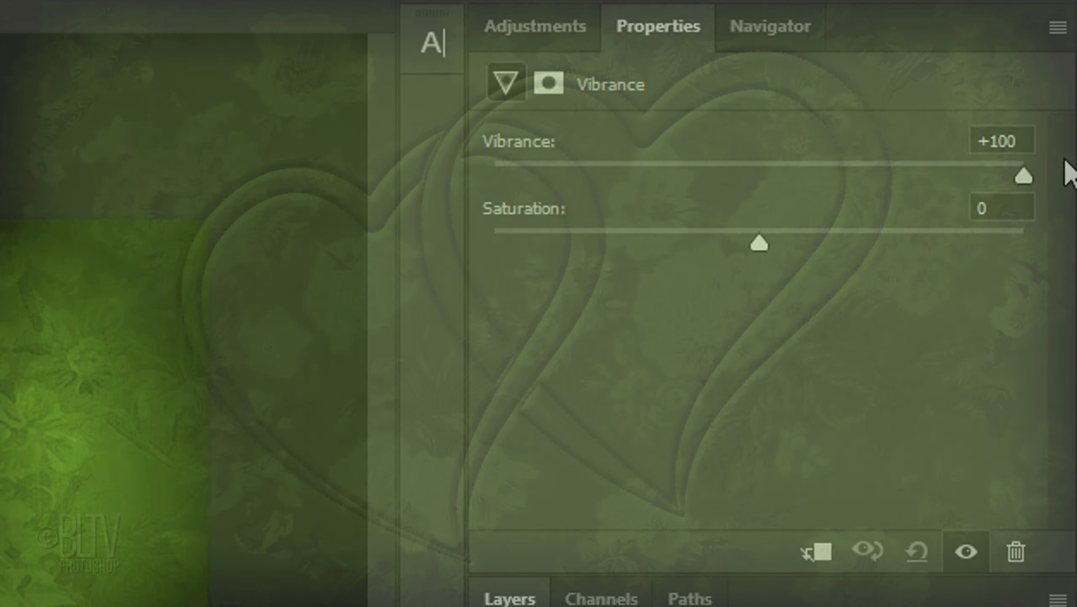